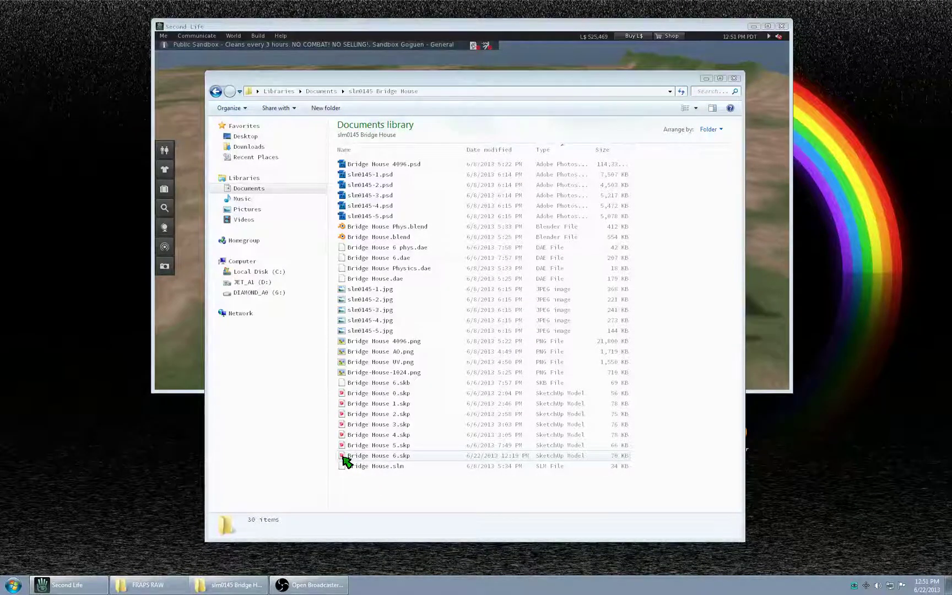
Step: Open the Bridge House 6.skp model from the slm0145 Bridge House folder
double_click(344, 457)
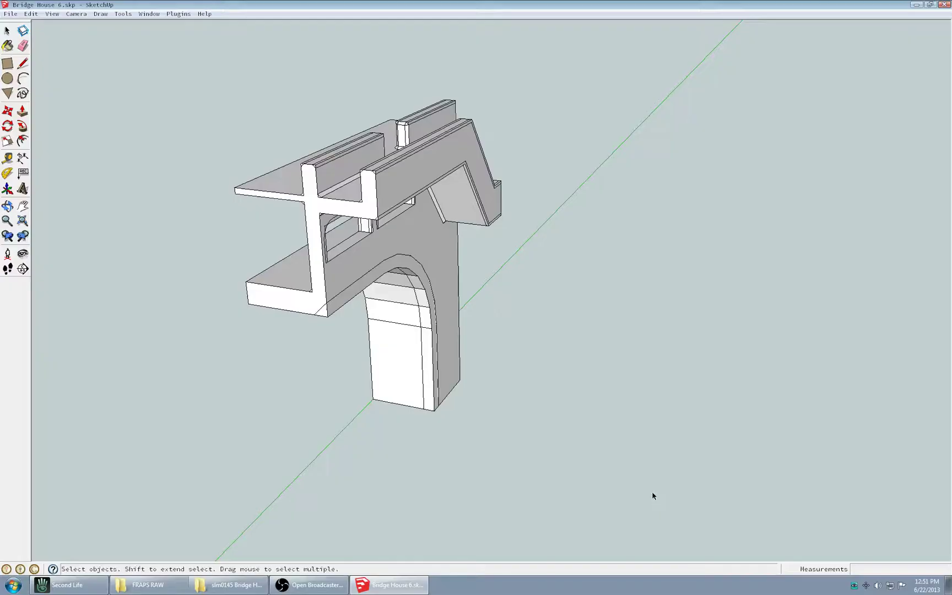
middle_drag(450, 374, 418, 254)
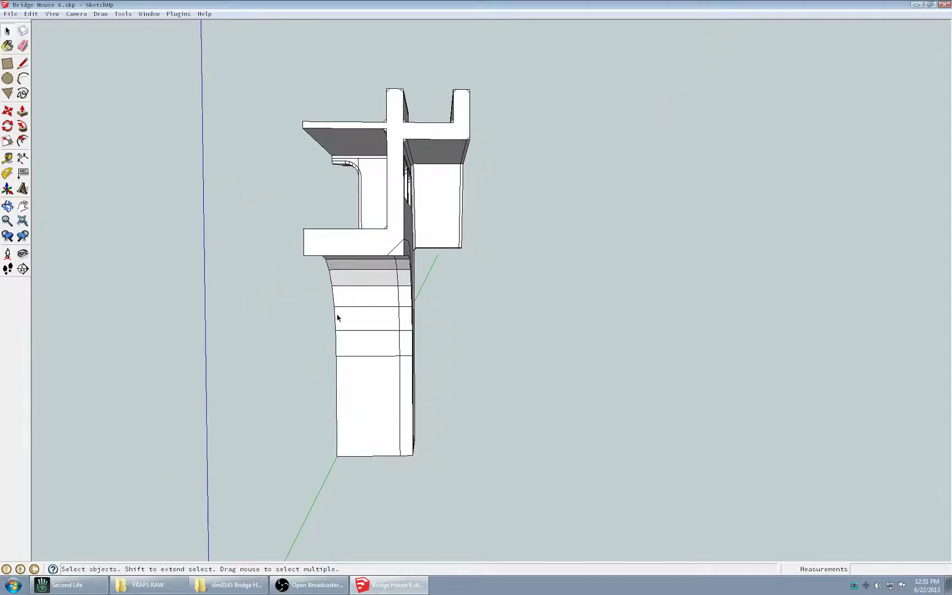
middle_drag(338, 318, 585, 441)
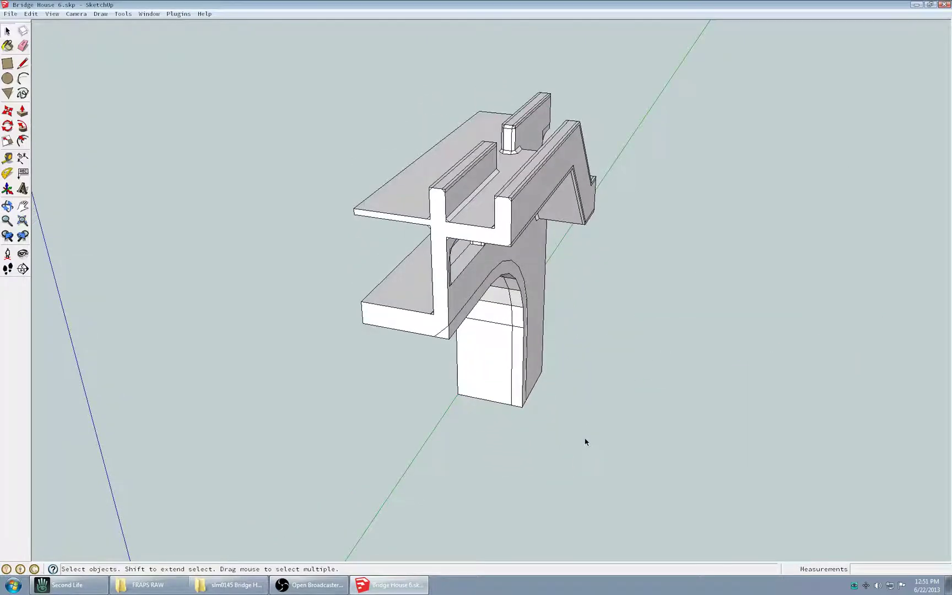
Step: Move the simplified, unbevelled bridge house about 9516 mm along the red axis, clear of the bevelled one, and deselect it
click(539, 323)
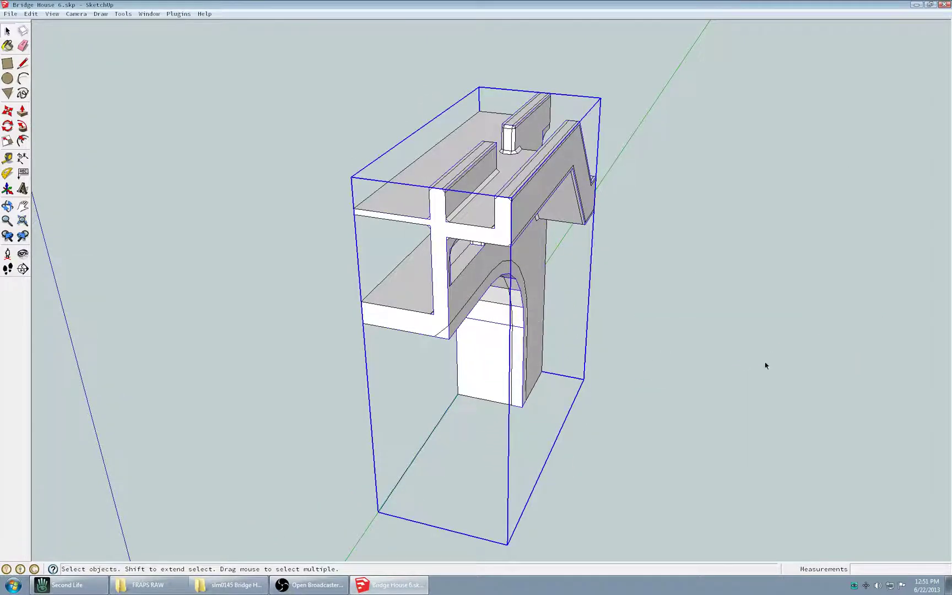
click(561, 365)
middle_drag(565, 455, 539, 384)
click(538, 382)
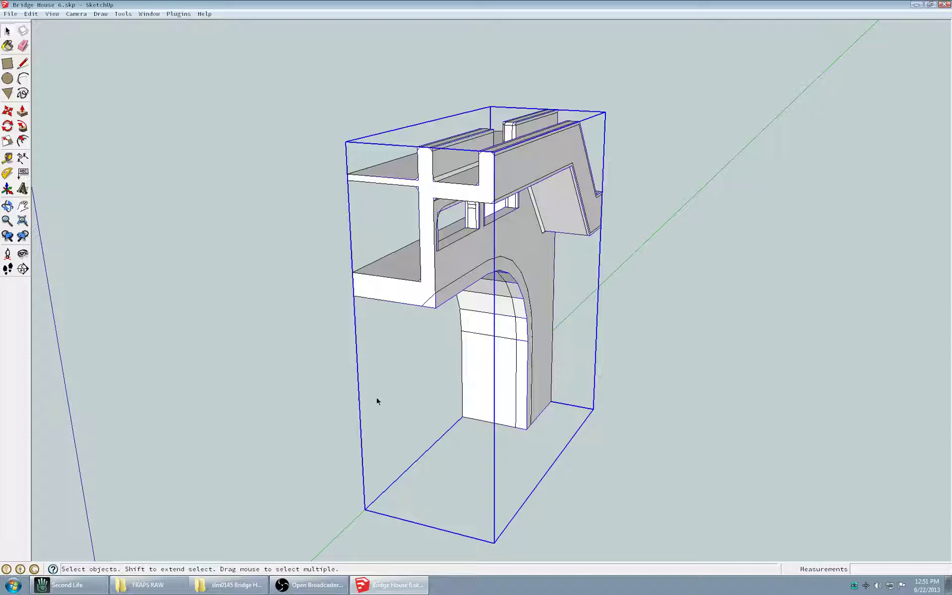
click(8, 113)
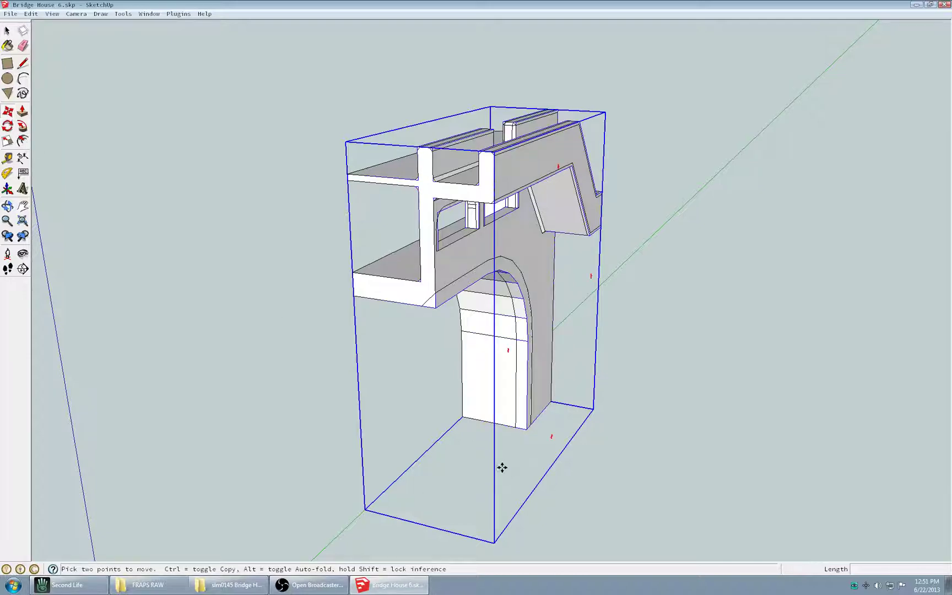
middle_drag(476, 297, 561, 118)
middle_drag(304, 331, 280, 306)
key(m)
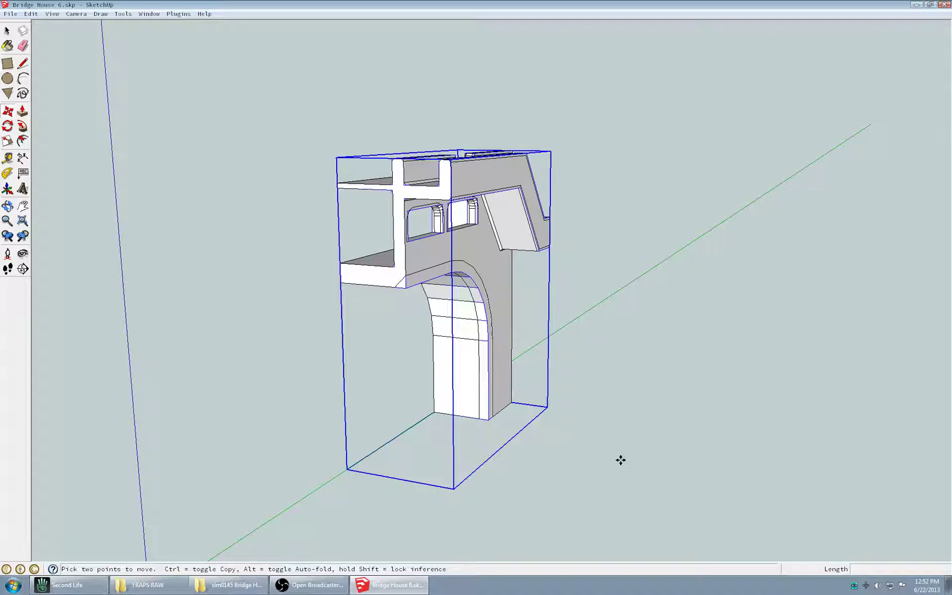
click(513, 403)
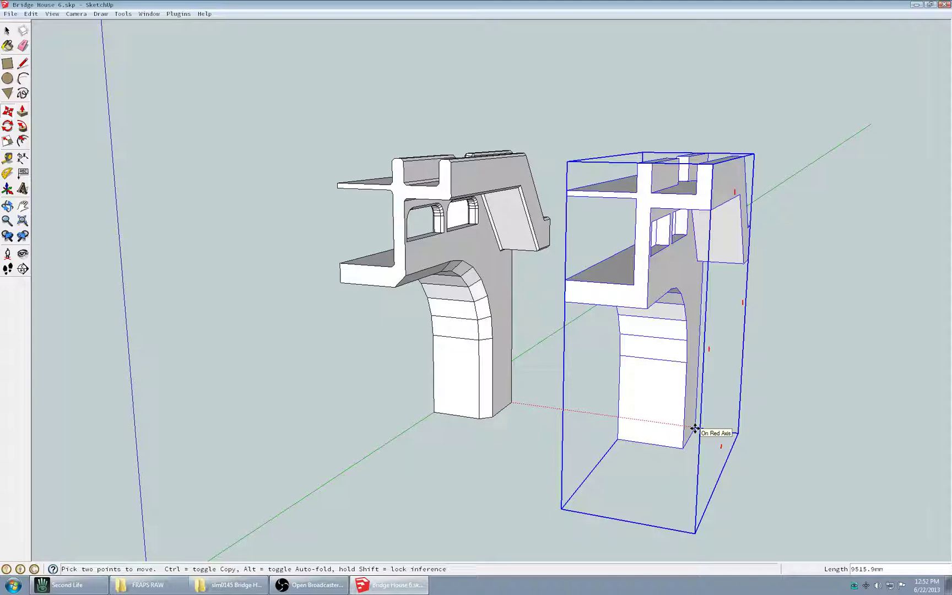
click(695, 428)
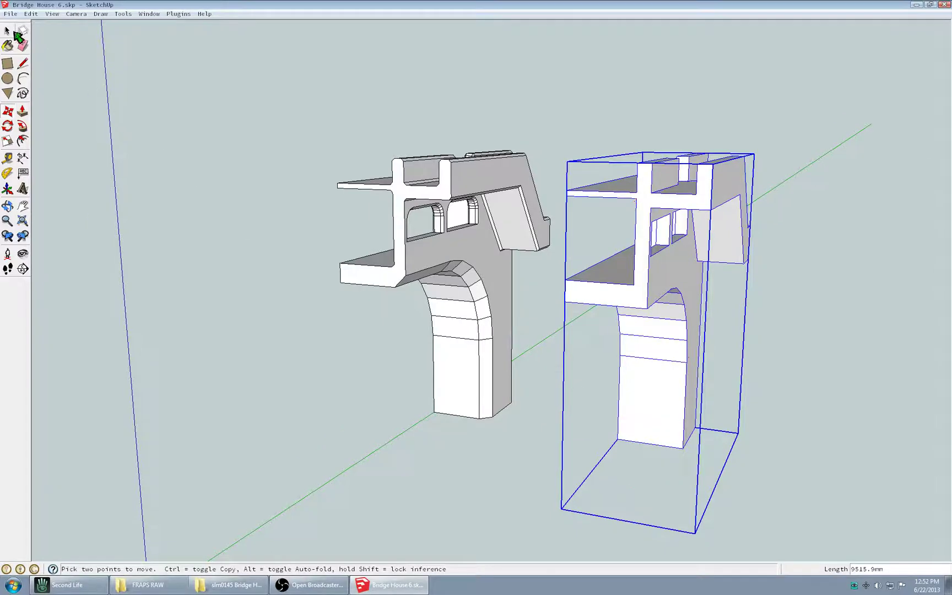
click(8, 31)
click(506, 472)
Step: Compare the bevelled and simplified bridge houses side by side from the front, back, sides and above
middle_drag(485, 442, 583, 372)
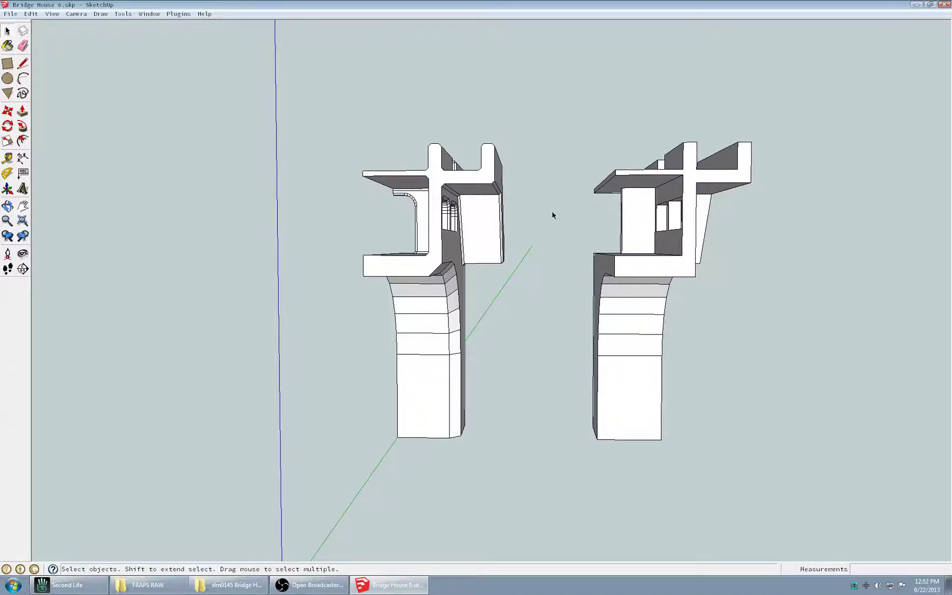
middle_drag(553, 215, 583, 318)
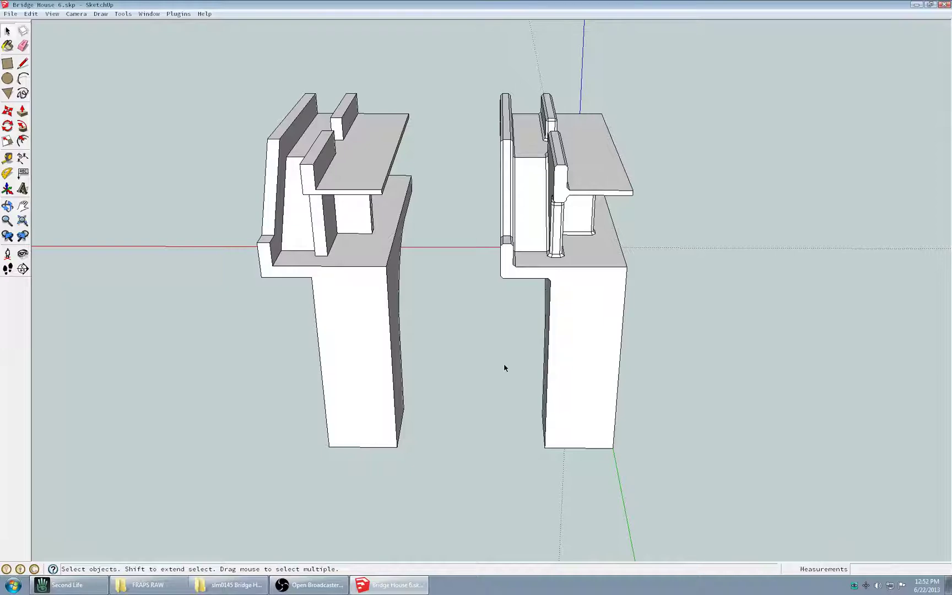
middle_drag(502, 440, 510, 338)
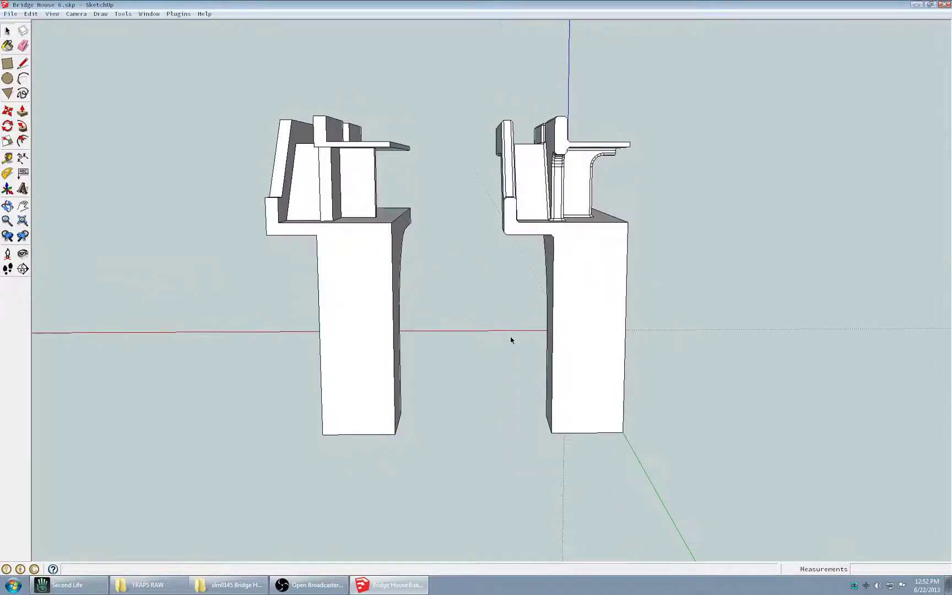
middle_drag(789, 275, 542, 318)
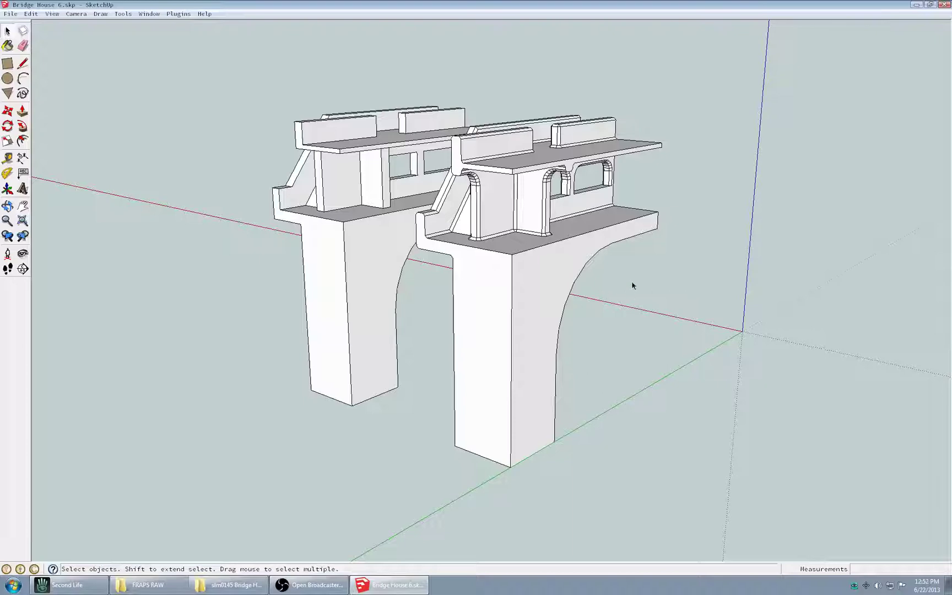
middle_drag(795, 262, 568, 225)
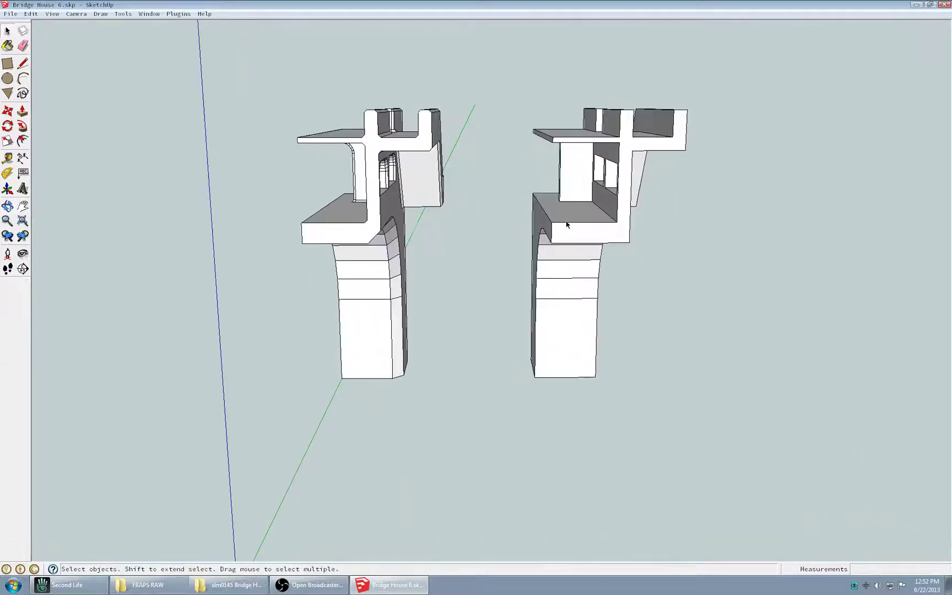
middle_drag(828, 246, 621, 280)
middle_drag(590, 325, 553, 313)
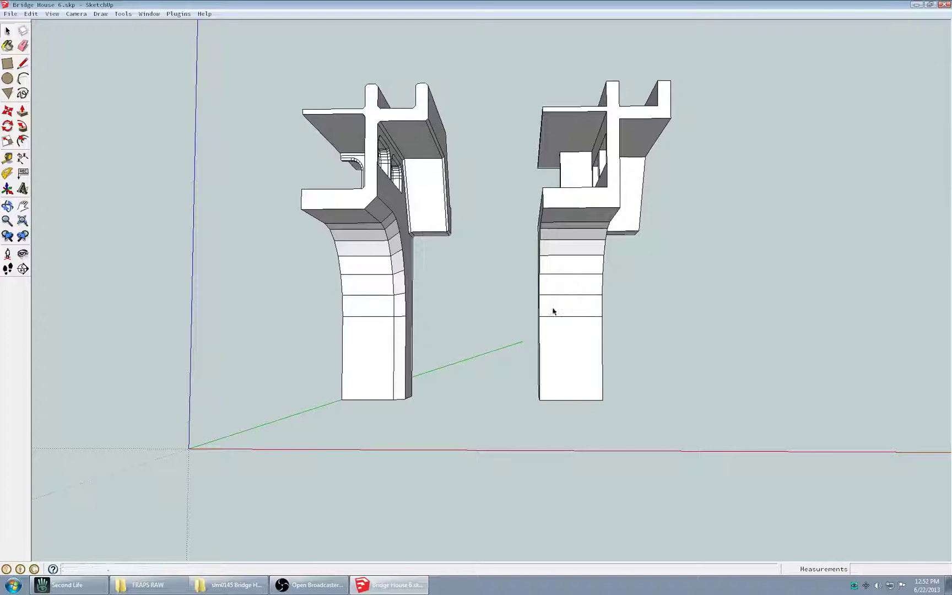
middle_drag(728, 281, 533, 331)
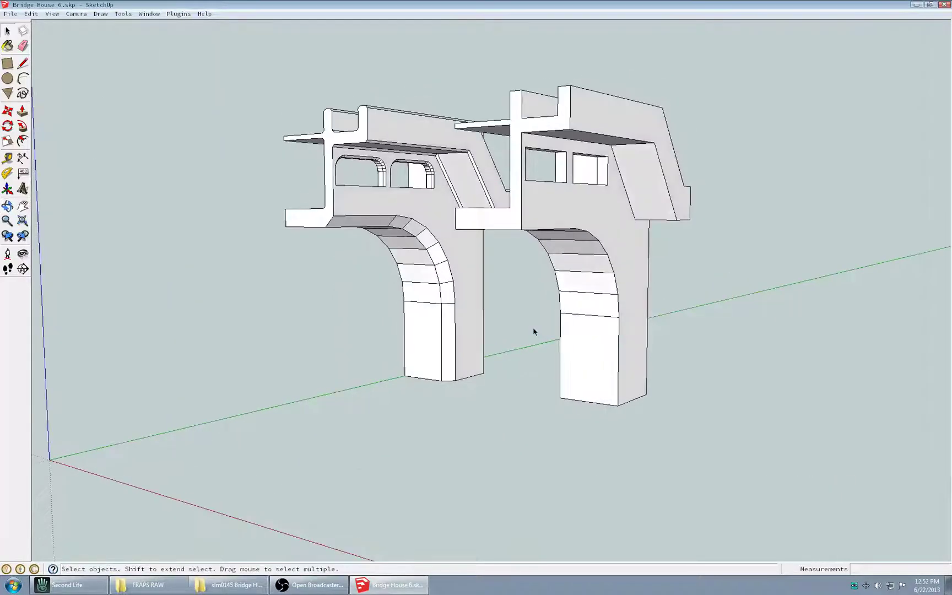
middle_drag(735, 283, 527, 312)
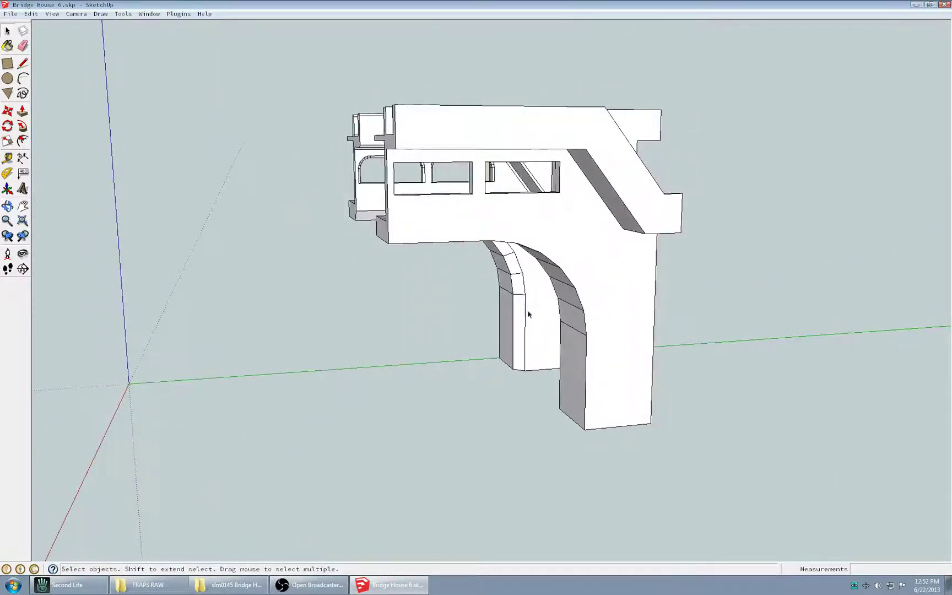
middle_drag(808, 278, 388, 269)
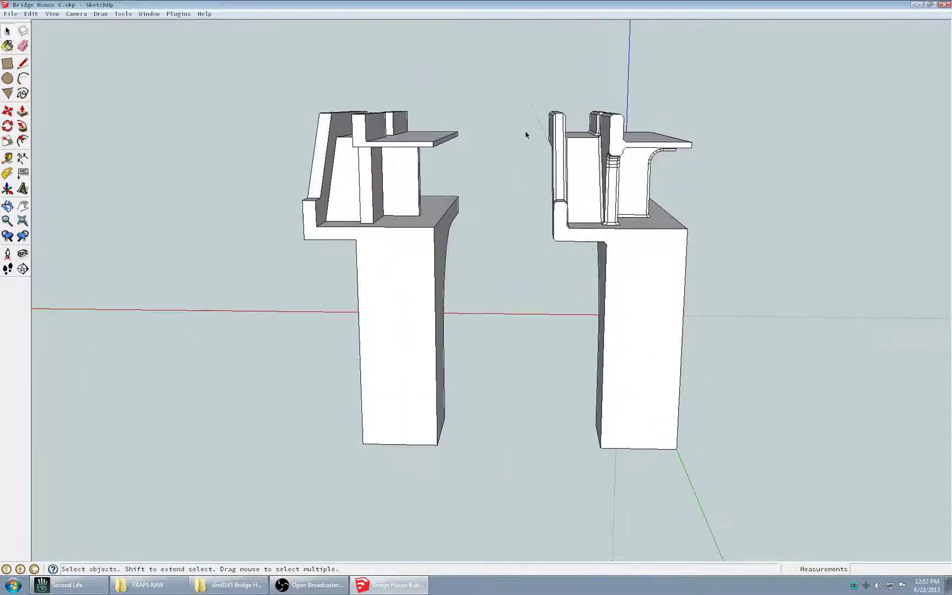
middle_drag(526, 134, 528, 472)
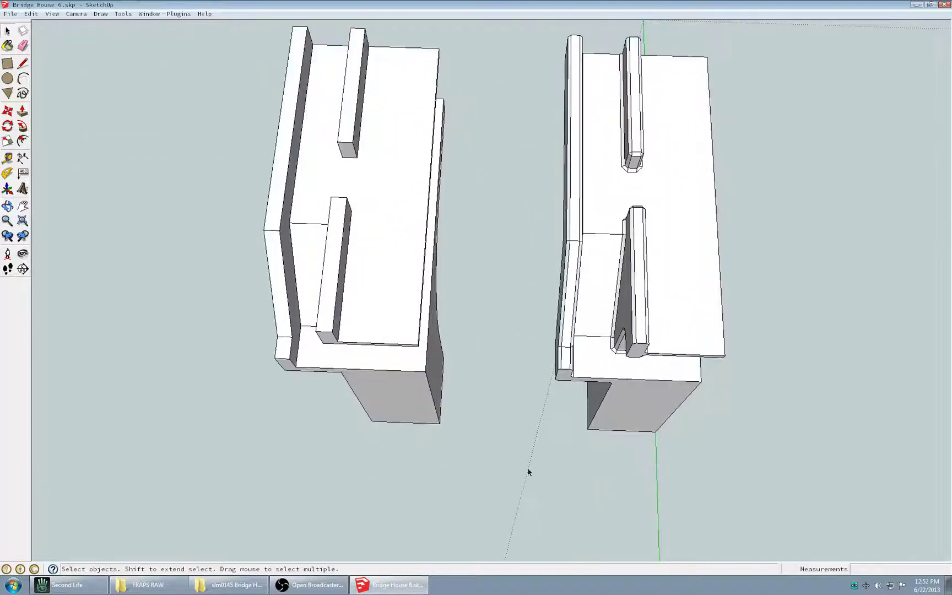
middle_drag(492, 180, 501, 287)
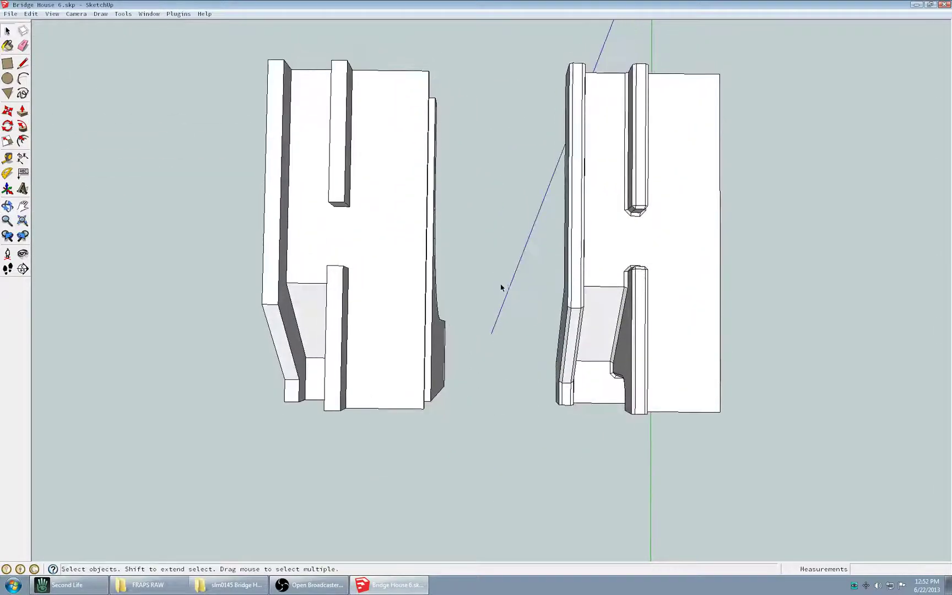
Step: Highlight the simplified bridge house and examine its square-edged railings, walls and window openings against the bevelled version
click(410, 294)
middle_drag(567, 469, 625, 191)
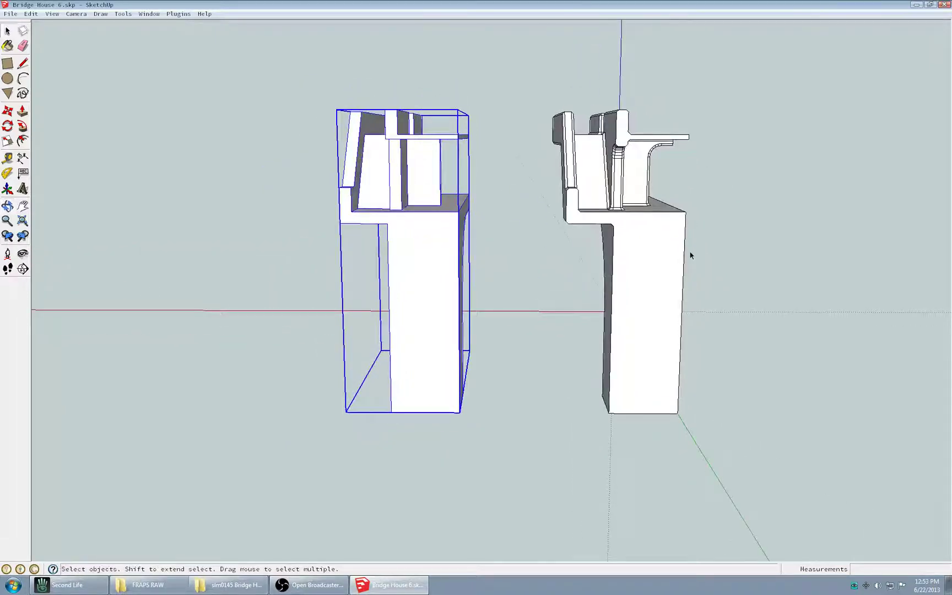
middle_drag(704, 275, 656, 252)
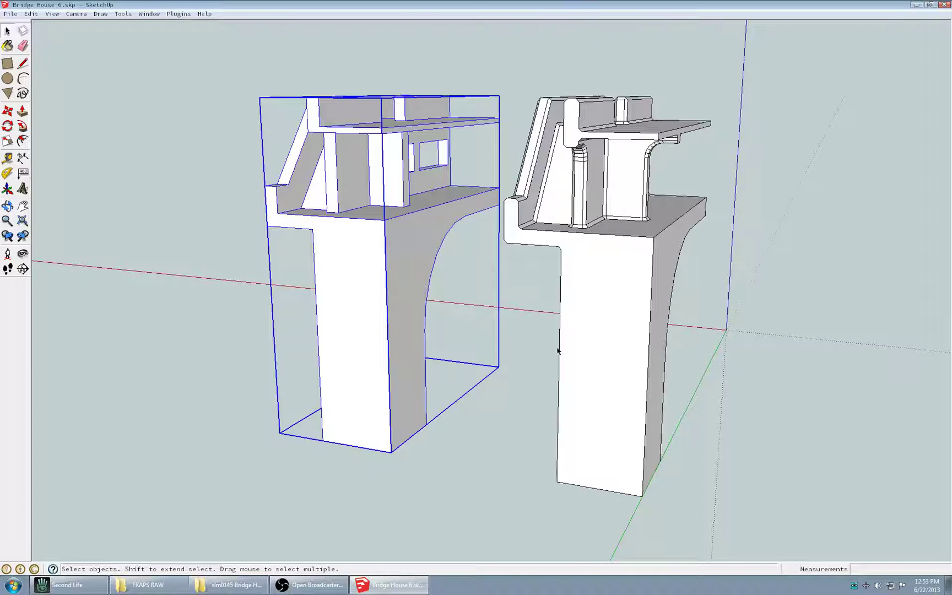
click(651, 336)
click(882, 383)
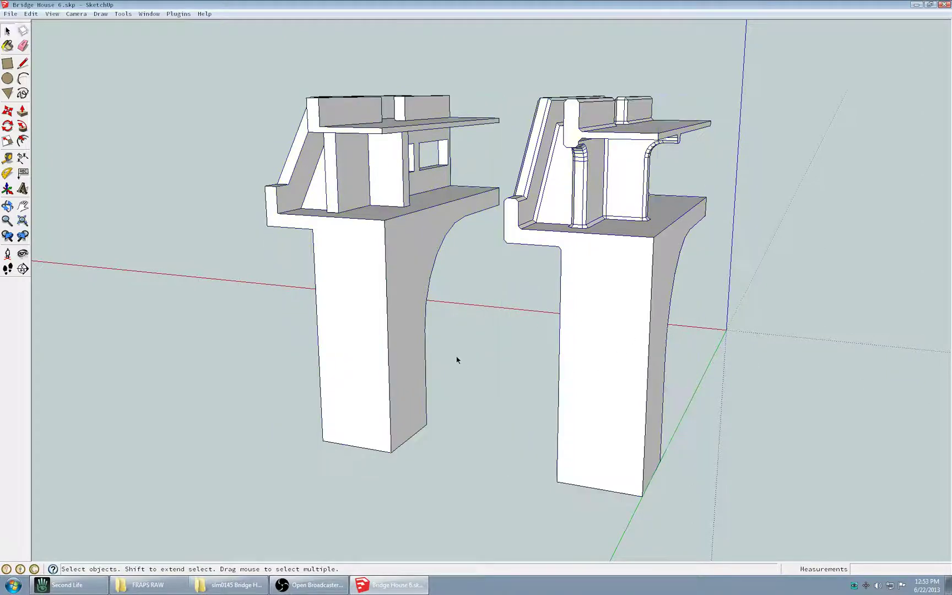
click(351, 289)
middle_drag(355, 283, 535, 272)
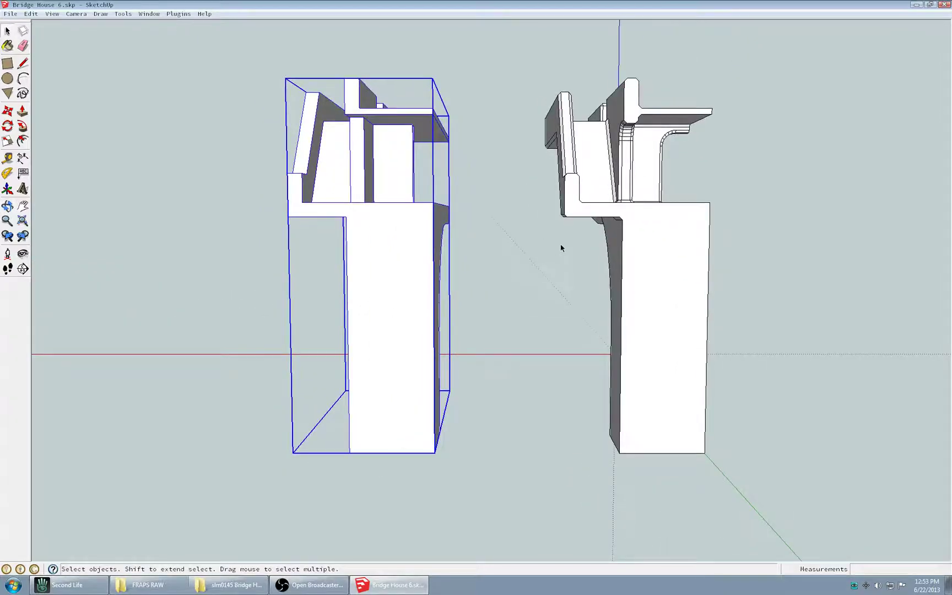
middle_drag(434, 128, 523, 176)
scroll(522, 178, up, 1)
middle_drag(380, 247, 633, 256)
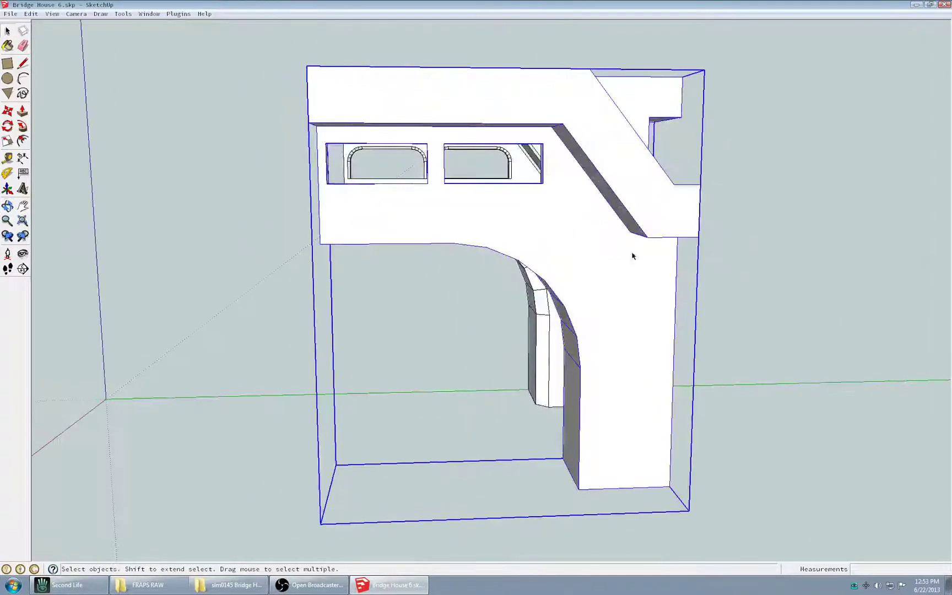
middle_drag(269, 291, 778, 270)
middle_drag(486, 272, 573, 315)
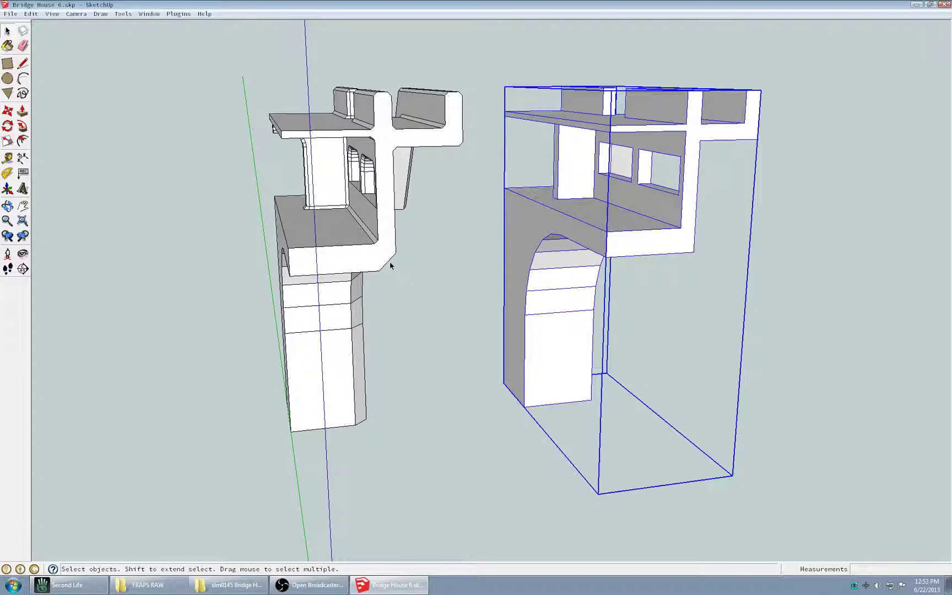
Step: Examine the bevelled bridge house's rounded windows, doorways and arch edge against the simplified one, and leave both deselected
middle_drag(441, 303, 563, 272)
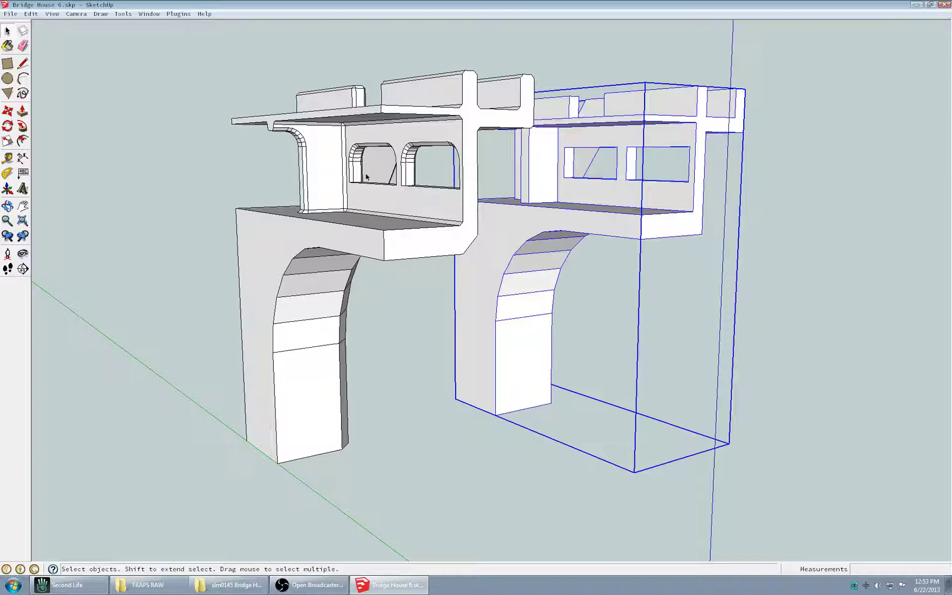
middle_drag(367, 177, 640, 191)
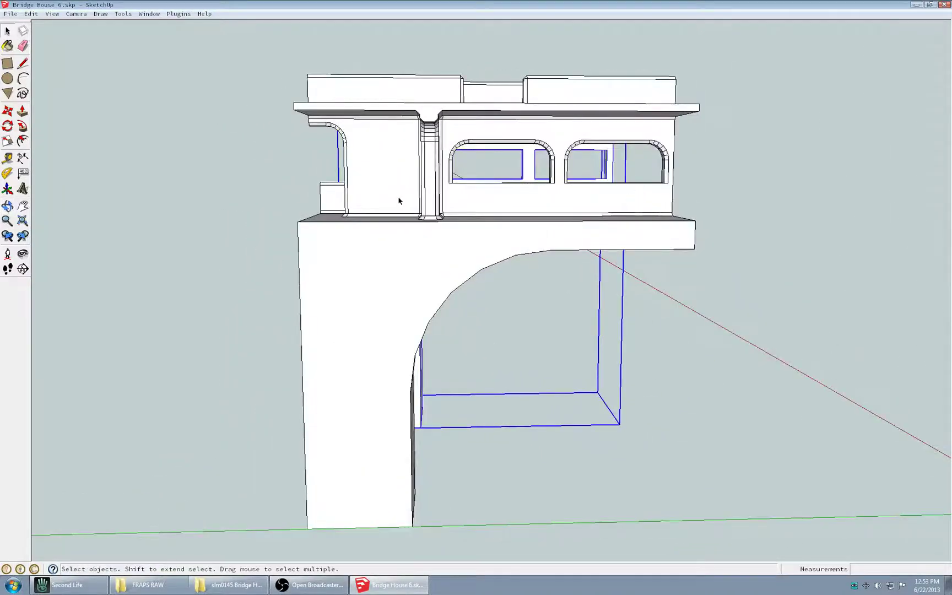
middle_drag(399, 200, 656, 196)
middle_drag(356, 218, 648, 202)
middle_drag(319, 212, 459, 247)
middle_drag(286, 266, 456, 346)
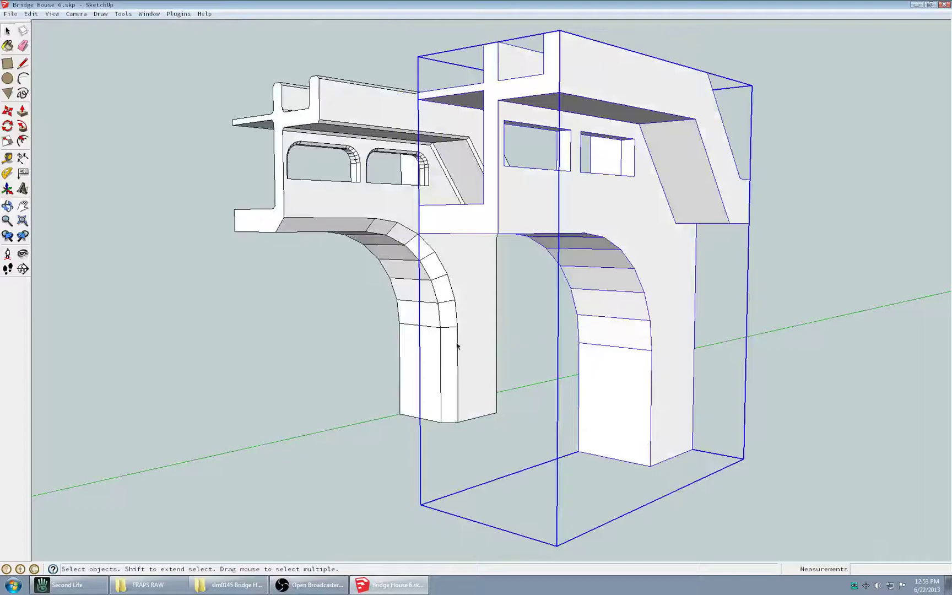
middle_drag(244, 343, 508, 254)
click(533, 335)
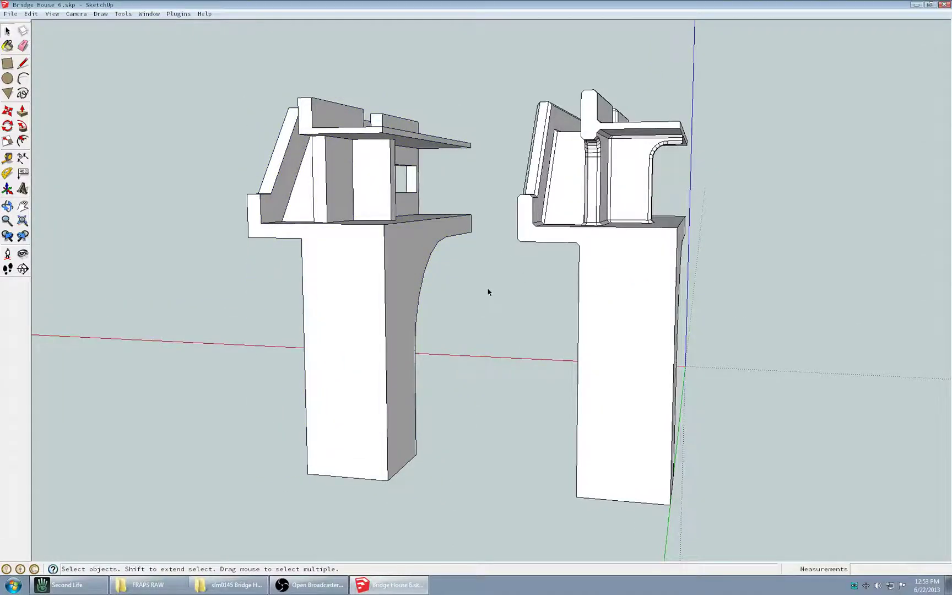
middle_drag(488, 291, 251, 250)
click(356, 268)
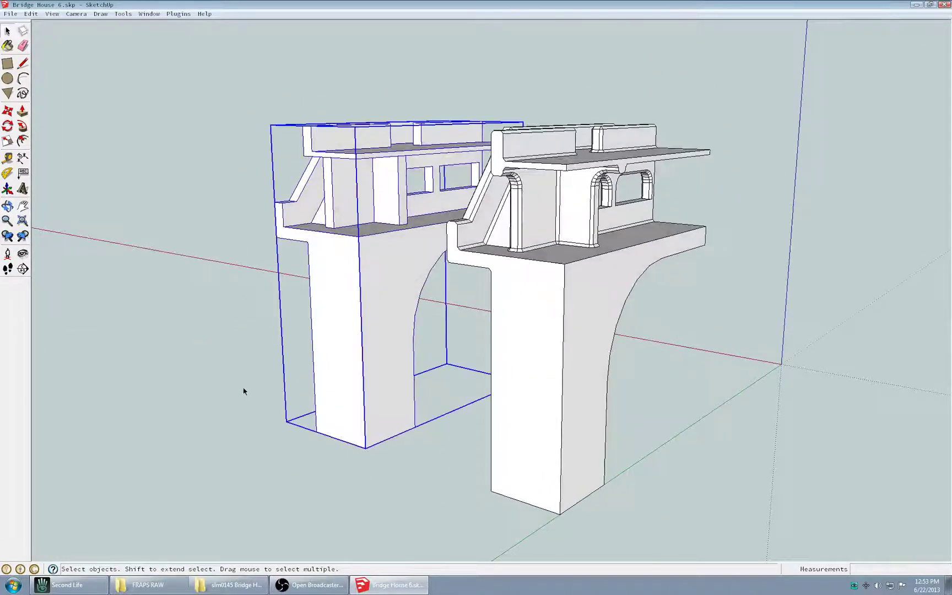
click(247, 335)
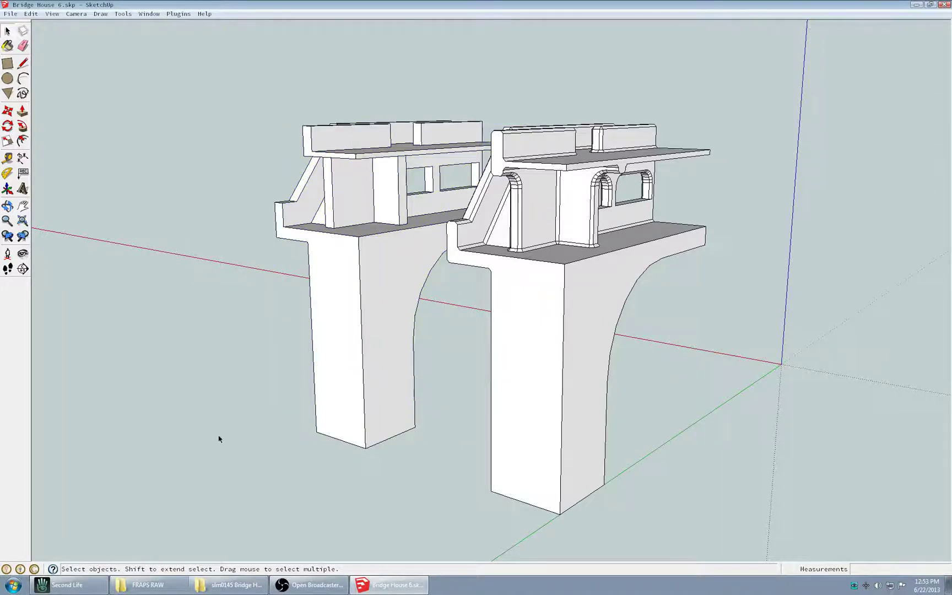
Step: Switch to the slm0145 Bridge House folder, go through the saved SketchUp versions from 0 upward, and open Bridge House 4.skp
click(226, 585)
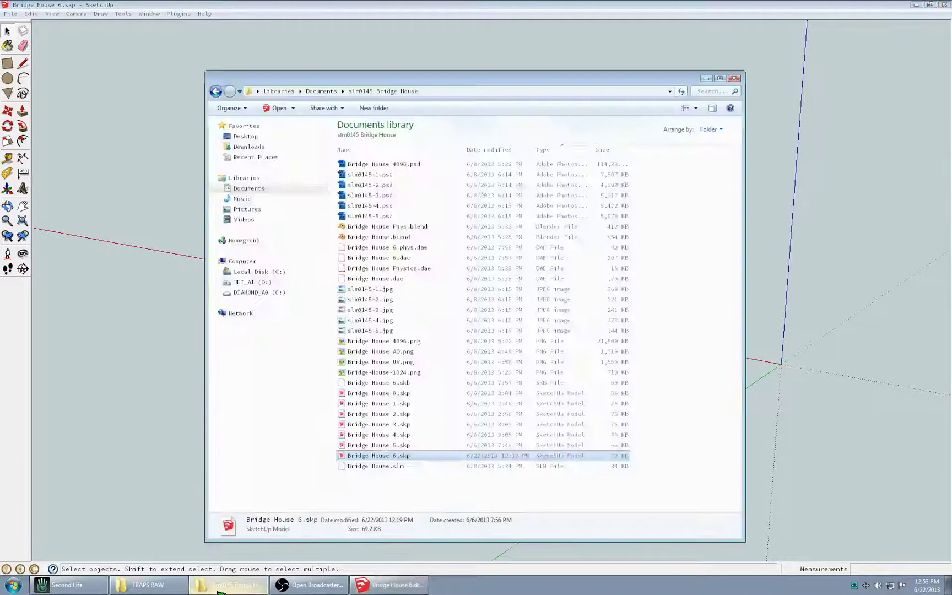
click(387, 395)
click(385, 403)
click(385, 414)
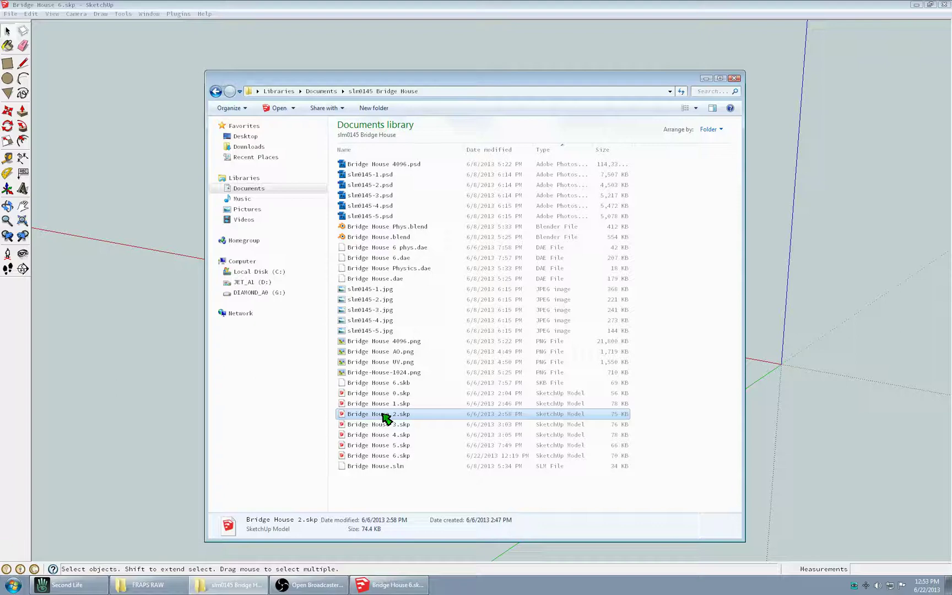
click(381, 424)
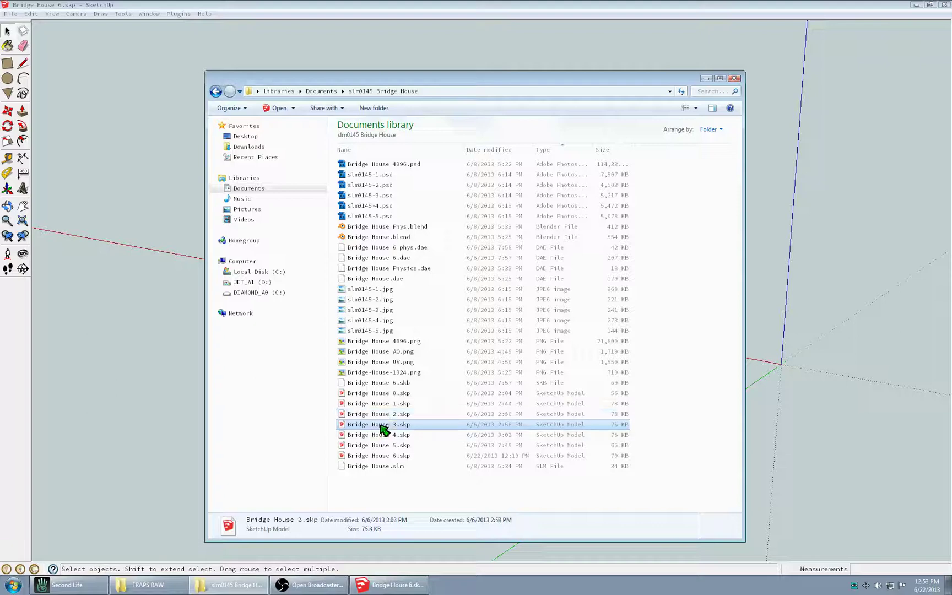
click(379, 435)
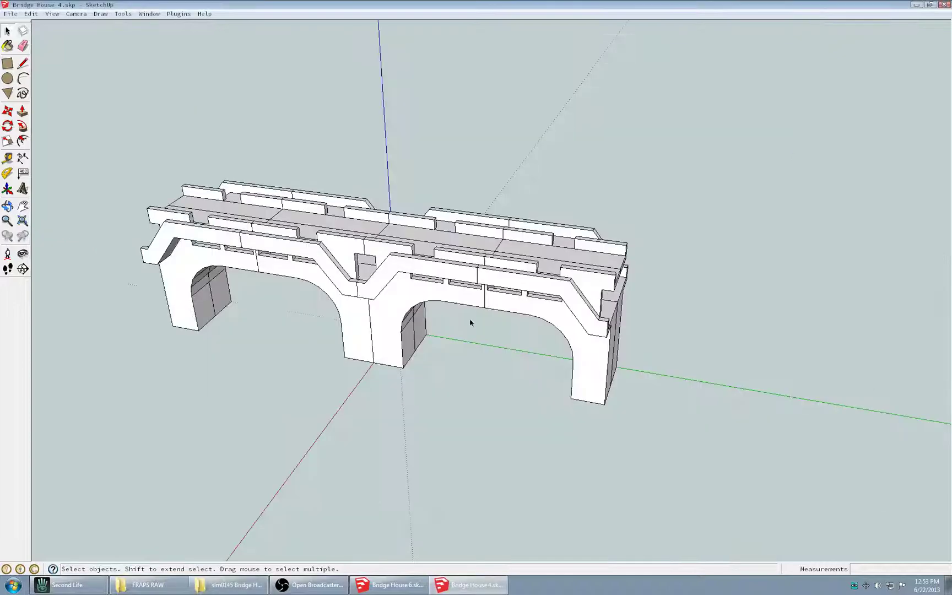
Step: Examine how the repeated sections join into a two-arch bridge, highlighting one end section, and close the Bridge House 4 model
scroll(362, 347, up, 3)
middle_drag(361, 347, 530, 272)
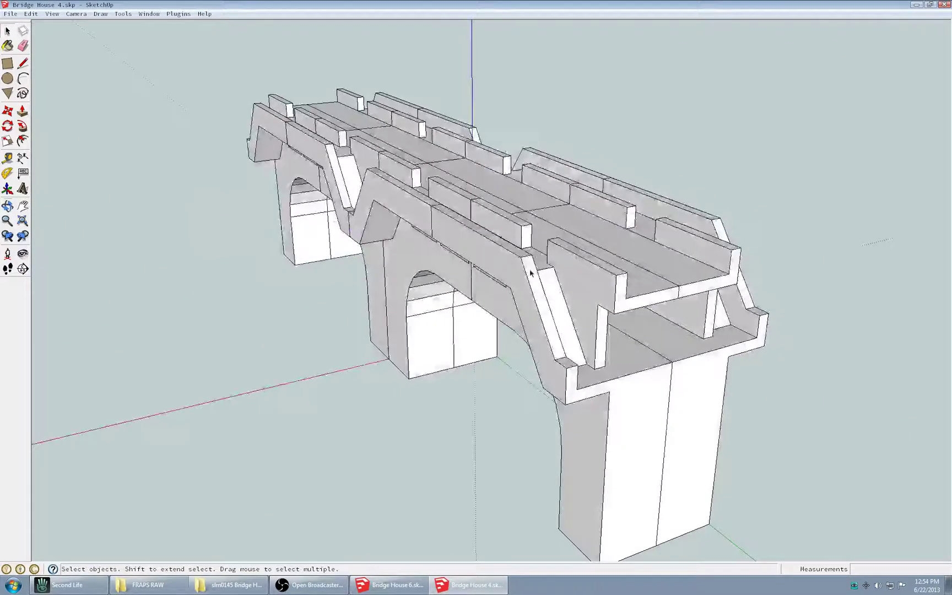
click(530, 271)
scroll(496, 318, down, 3)
middle_drag(534, 350, 620, 297)
scroll(620, 299, up, 1)
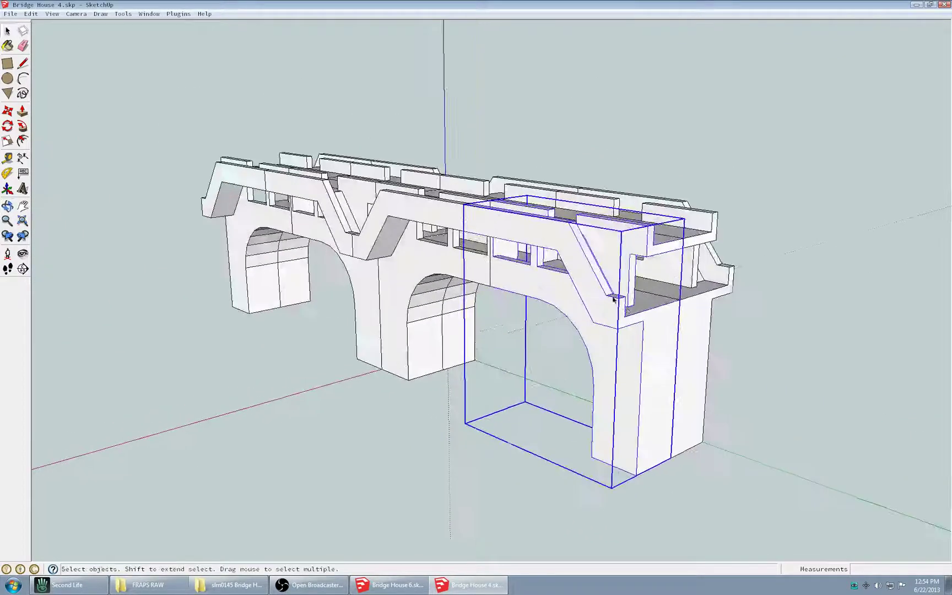
click(948, 4)
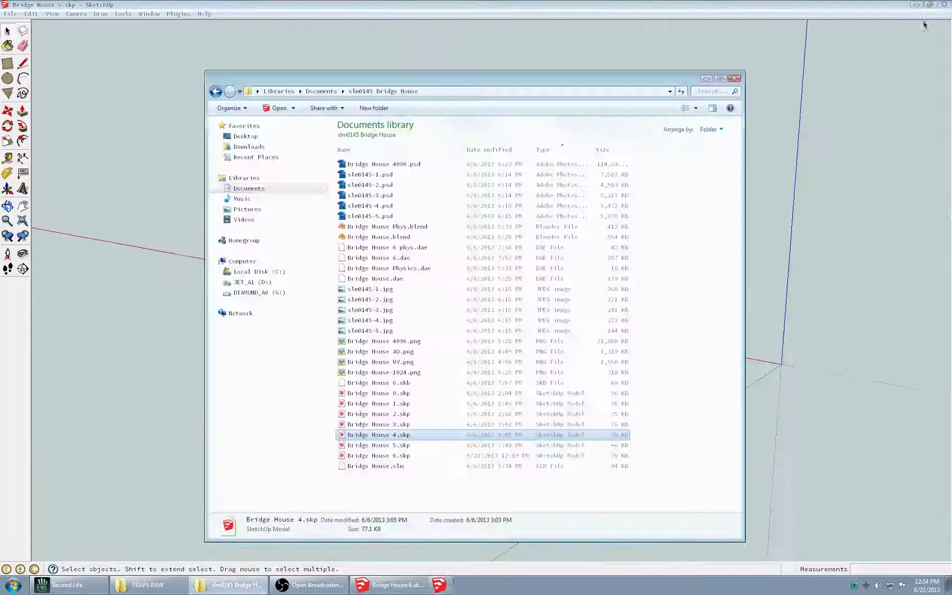
Step: Return to Bridge House 6, highlight the bevelled bridge house, compare it with the simplified one from several sides, and deselect it
click(540, 3)
middle_drag(481, 415, 492, 328)
click(454, 248)
middle_drag(453, 249, 499, 340)
middle_drag(582, 481, 685, 356)
middle_drag(790, 333, 578, 337)
middle_drag(455, 278, 529, 429)
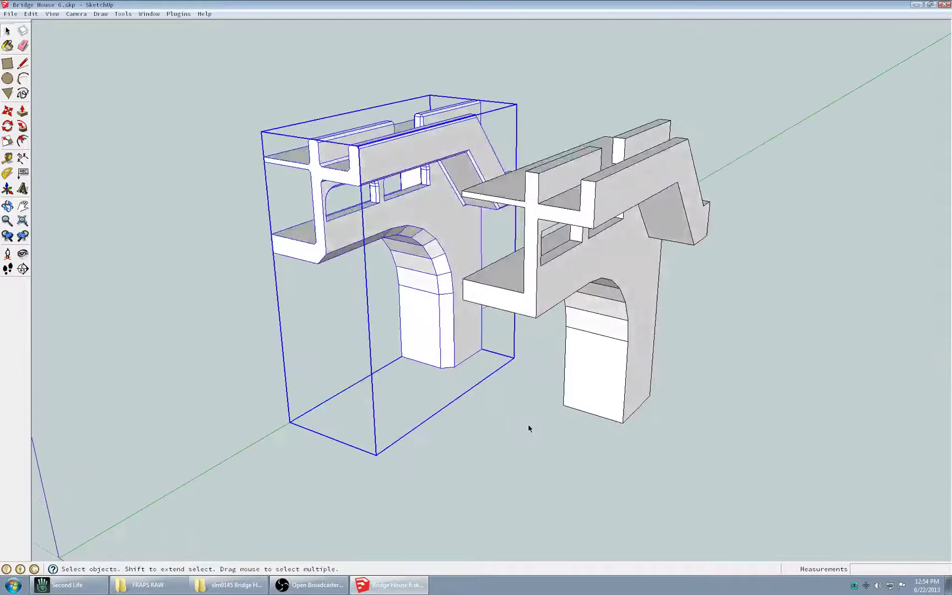
click(526, 430)
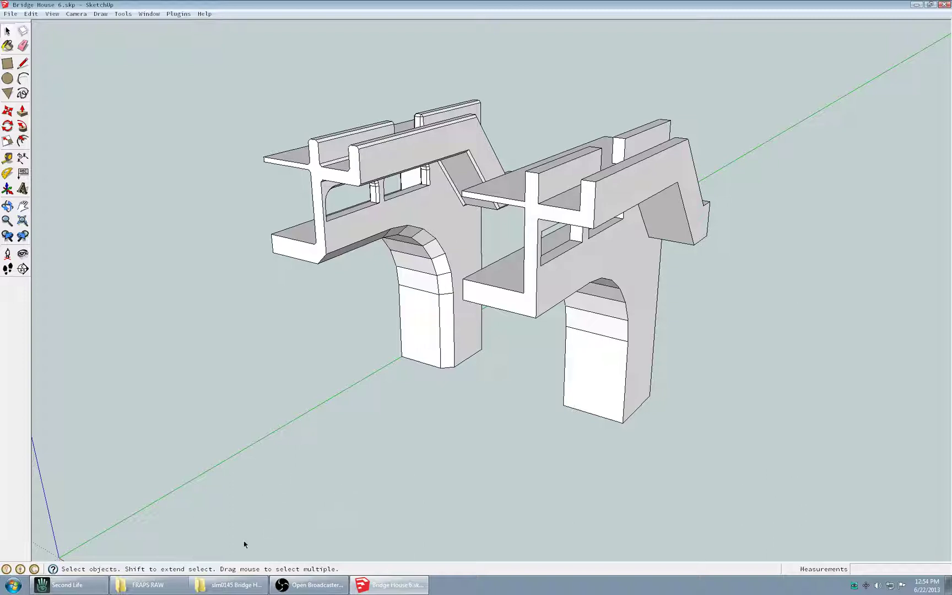
Step: Open Bridge House.blend in Blender and examine the detailed textured mesh from all sides, along with its UV layout and triangle count
click(232, 578)
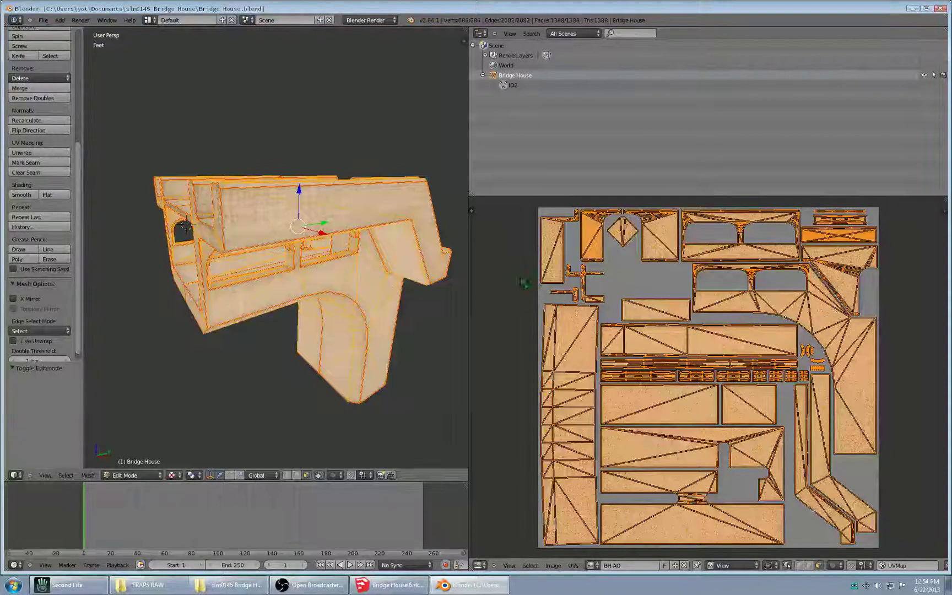
middle_drag(321, 296, 397, 272)
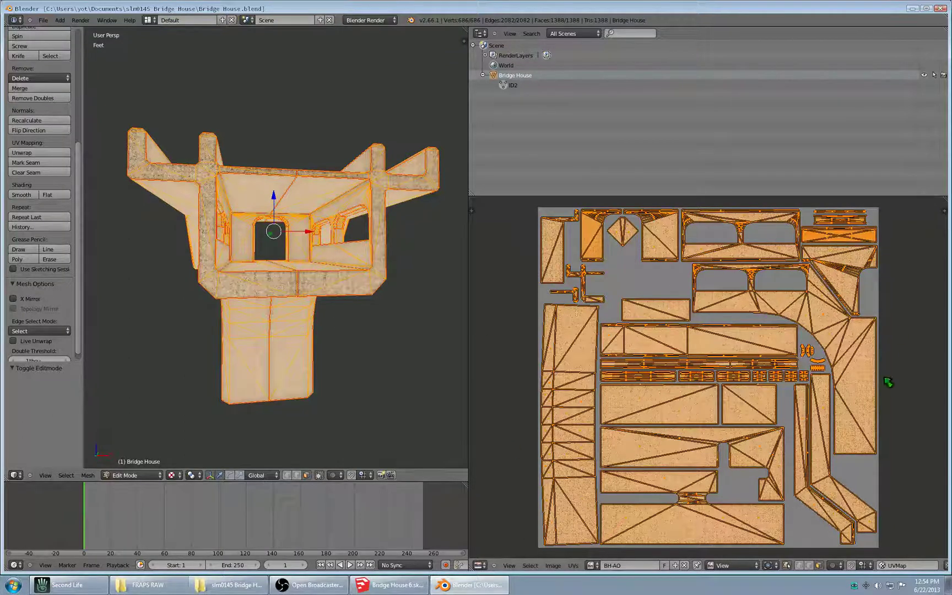
middle_drag(257, 312, 342, 303)
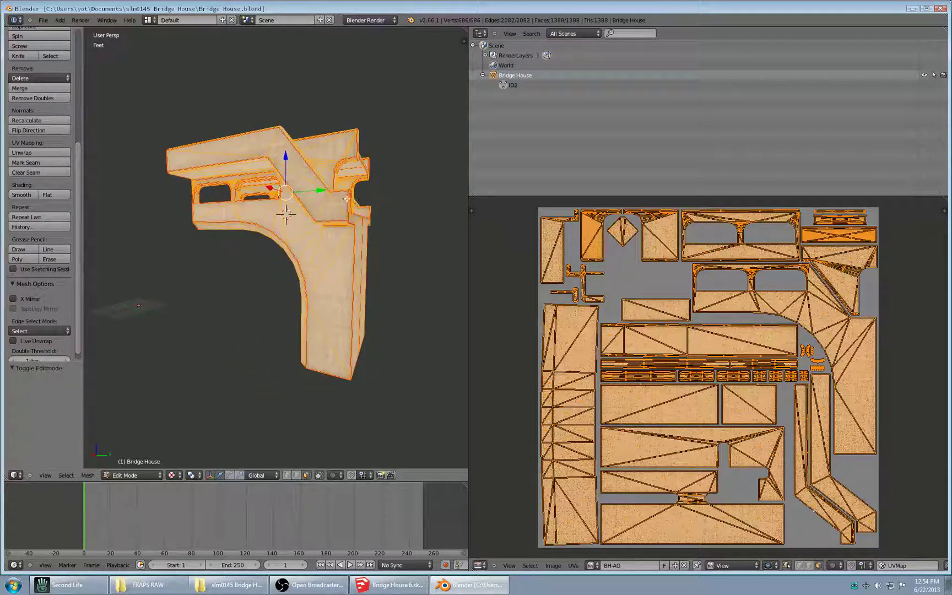
middle_drag(346, 199, 314, 323)
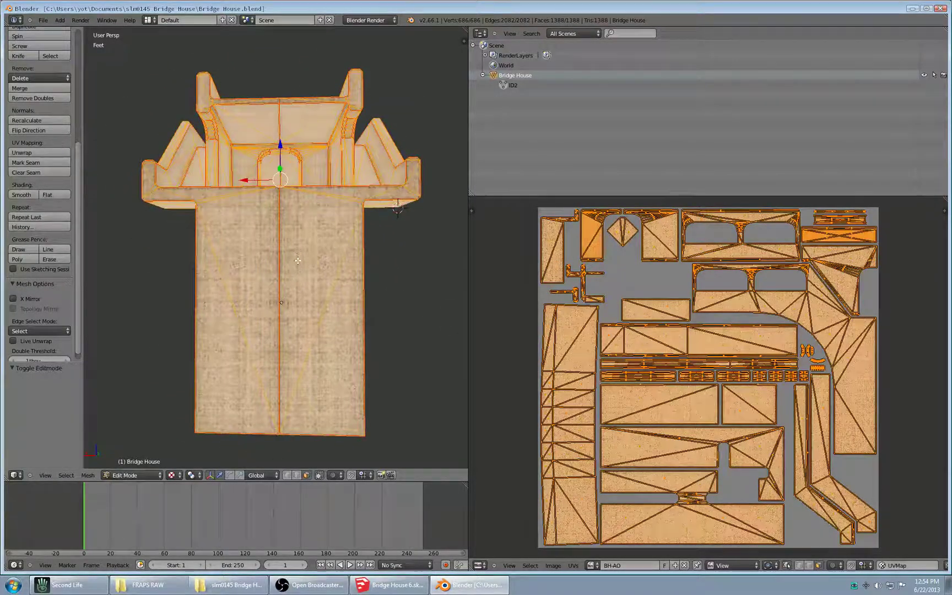
middle_drag(397, 208, 403, 186)
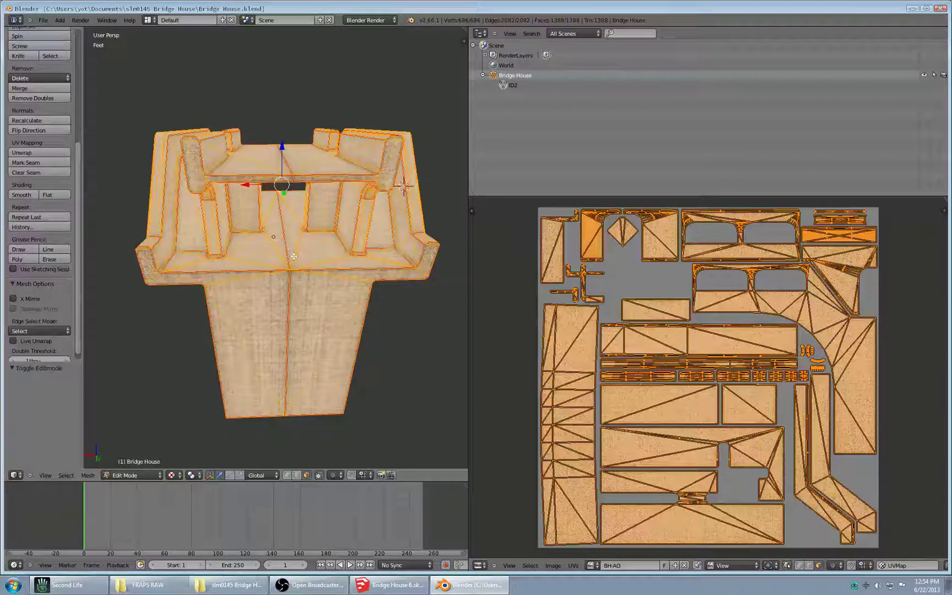
middle_drag(403, 186, 445, 201)
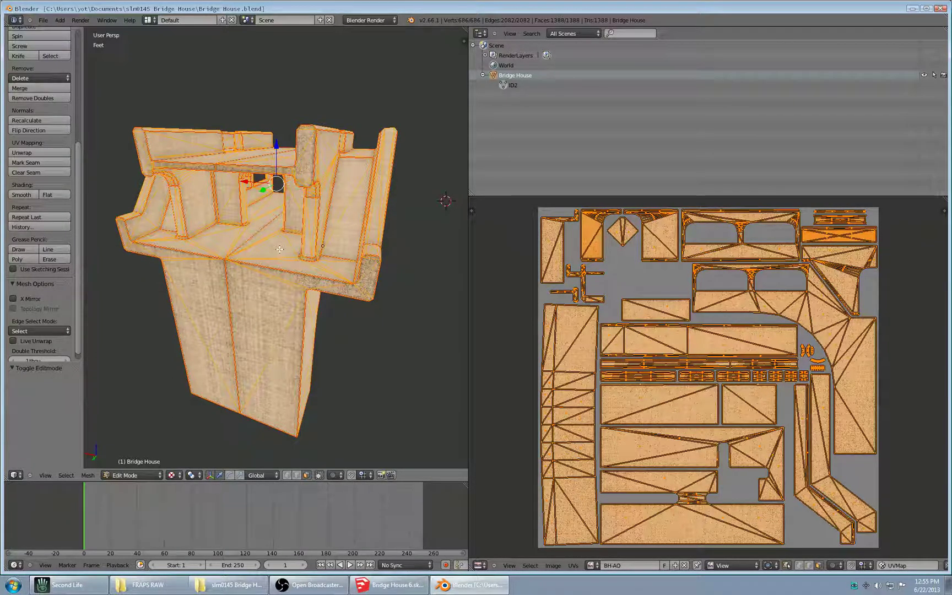
middle_drag(280, 249, 380, 138)
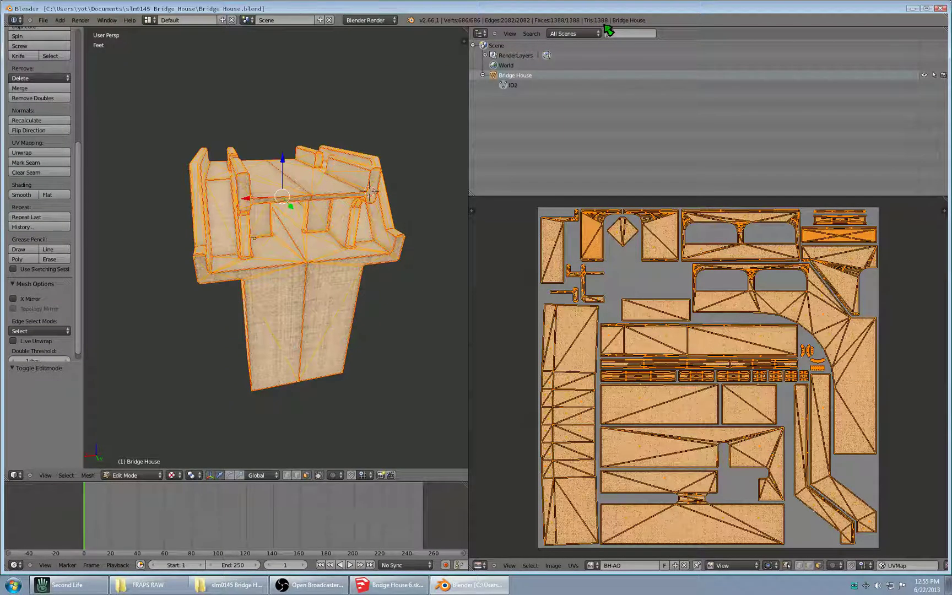
middle_drag(252, 270, 358, 237)
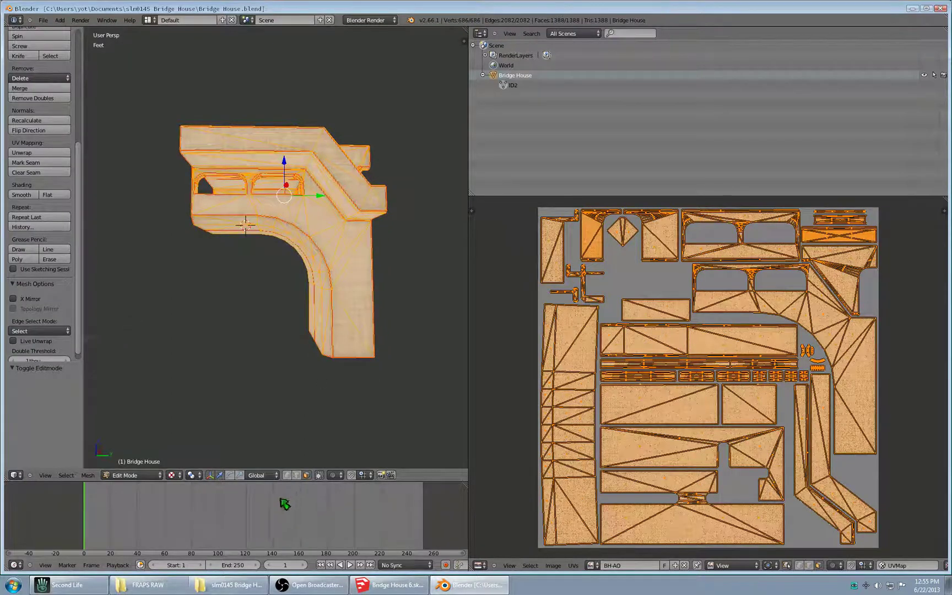
Step: Open Bridge House Phys.blend from the project folder and examine the simplified physics mesh's triangle count, side and arch underside
click(235, 587)
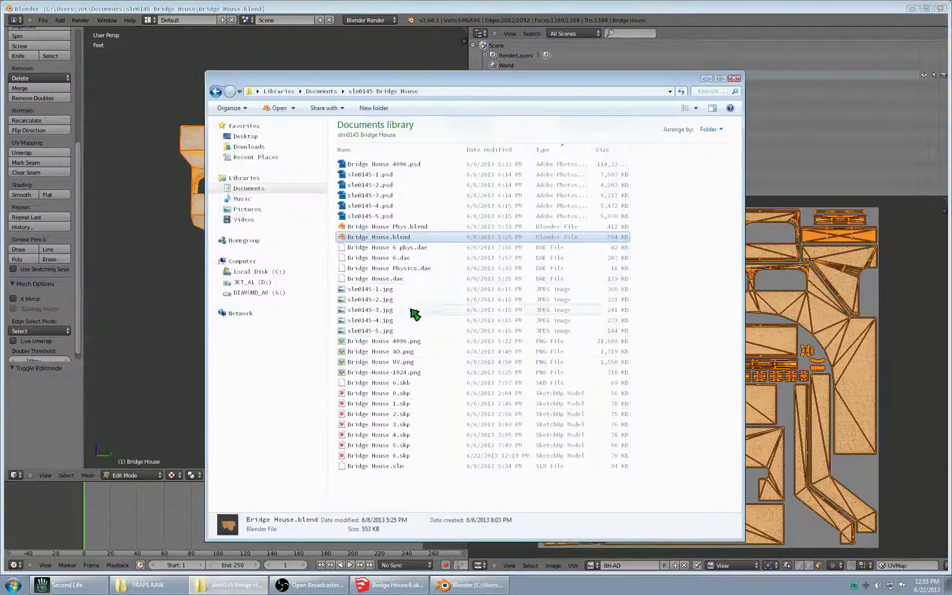
double_click(410, 226)
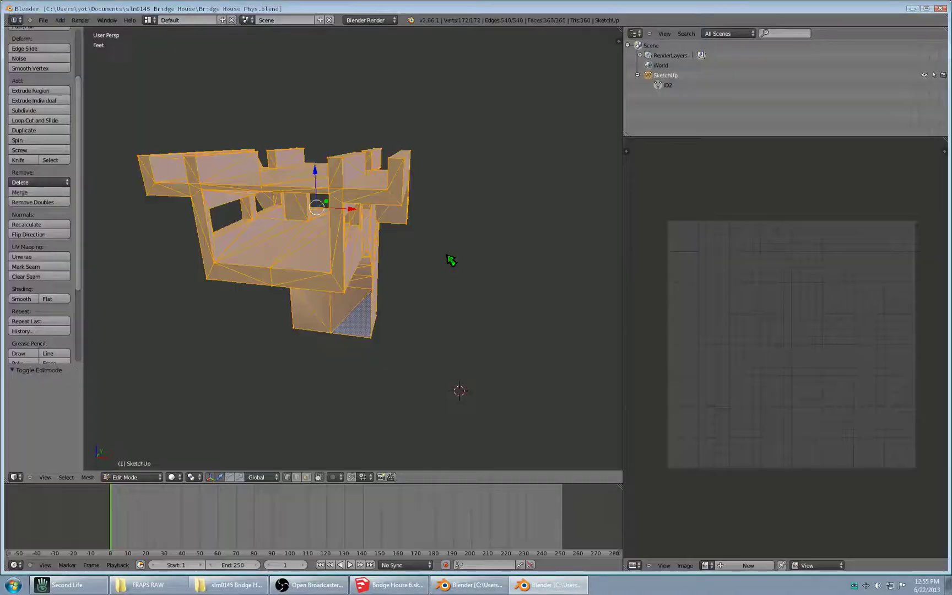
middle_drag(395, 229, 340, 208)
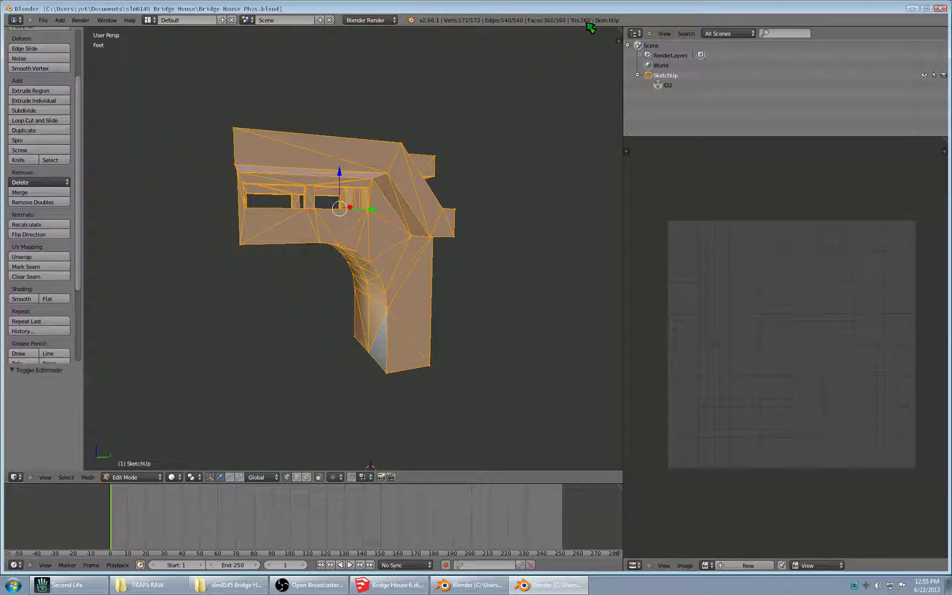
scroll(412, 210, up, 2)
middle_drag(382, 309, 480, 275)
scroll(311, 247, down, 1)
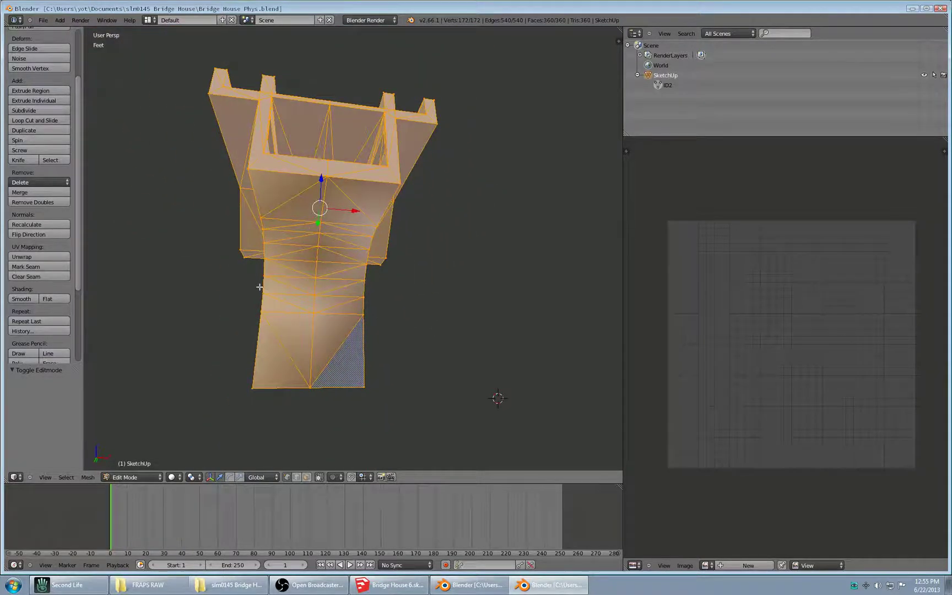
Step: Examine the physics mesh's square-edged railings, decks, window openings and pier from the open end, both sides, above and below
middle_drag(279, 180, 297, 220)
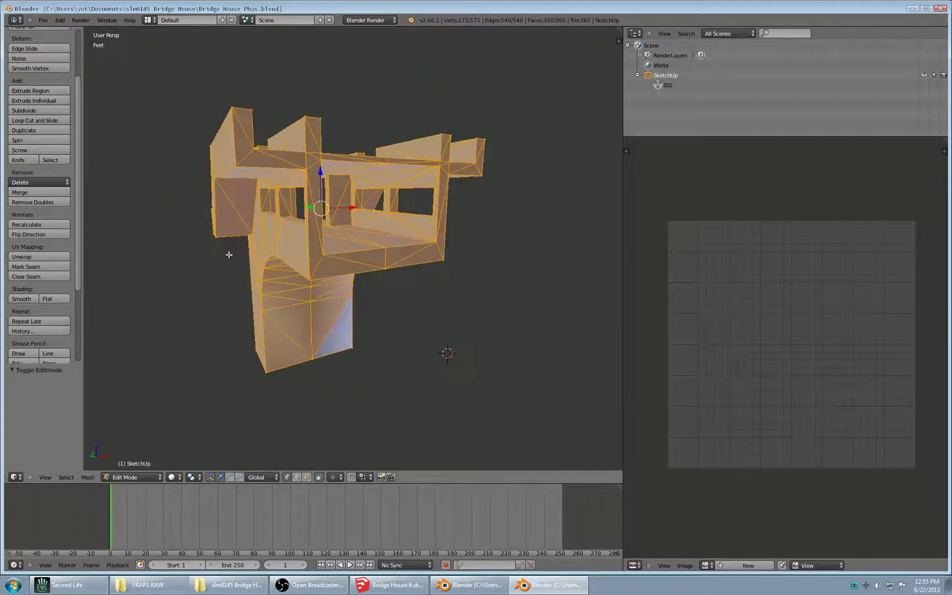
middle_drag(229, 255, 304, 277)
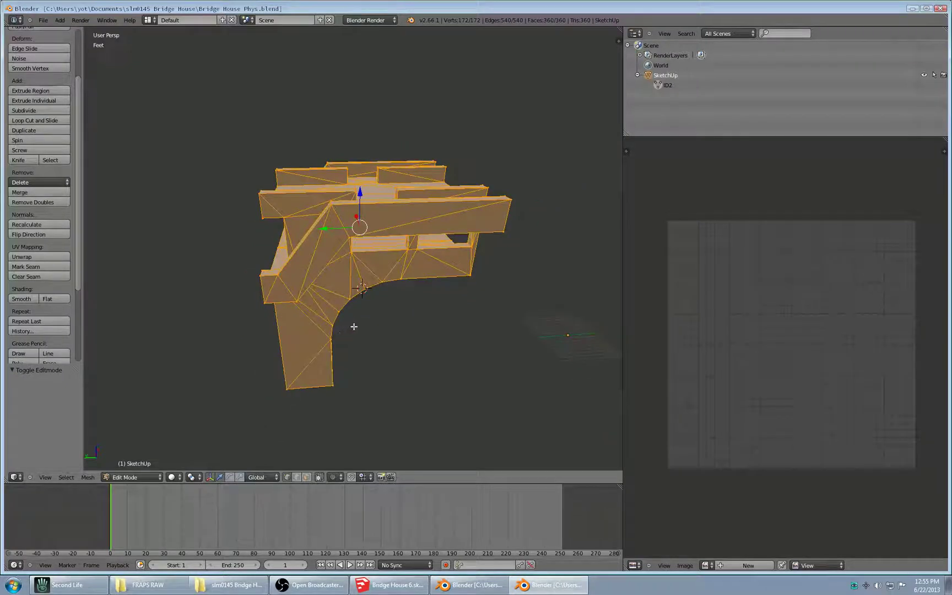
middle_drag(380, 214, 322, 259)
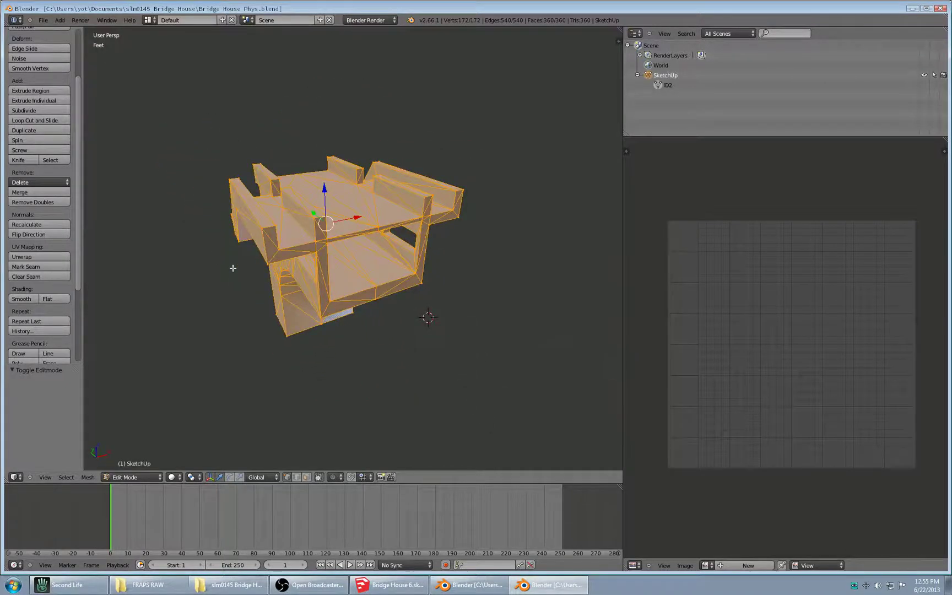
middle_drag(233, 268, 372, 313)
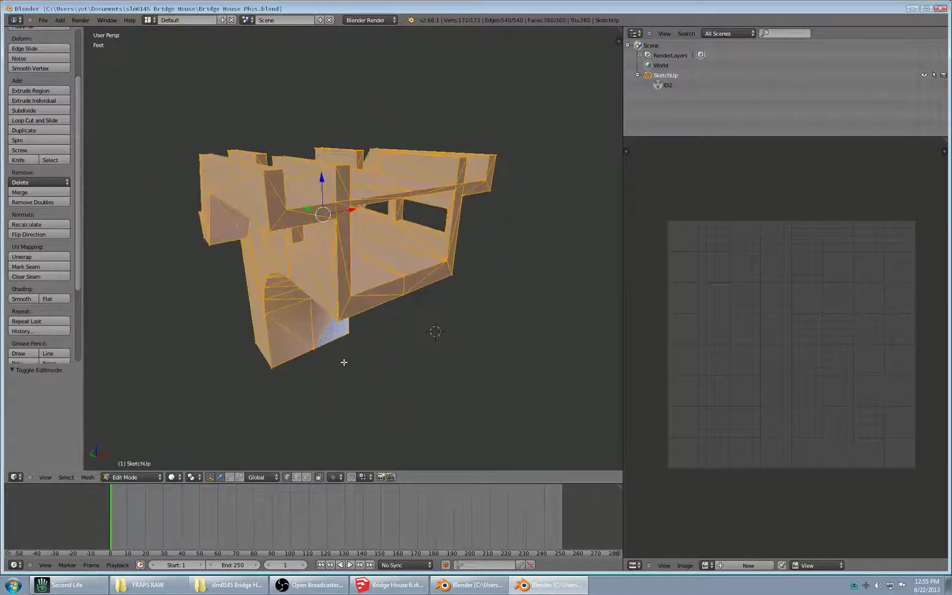
middle_drag(344, 362, 353, 333)
middle_drag(469, 336, 390, 328)
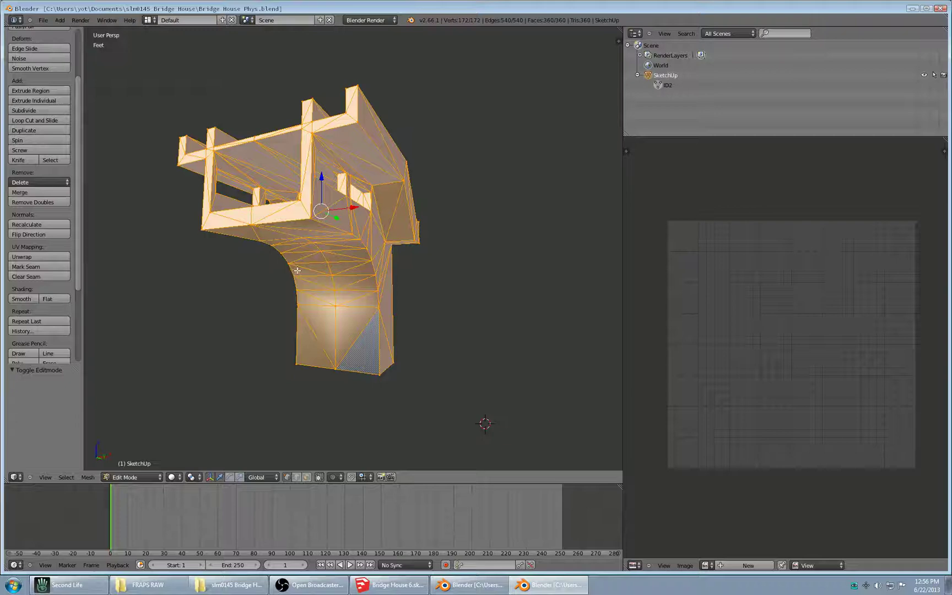
middle_drag(298, 270, 335, 328)
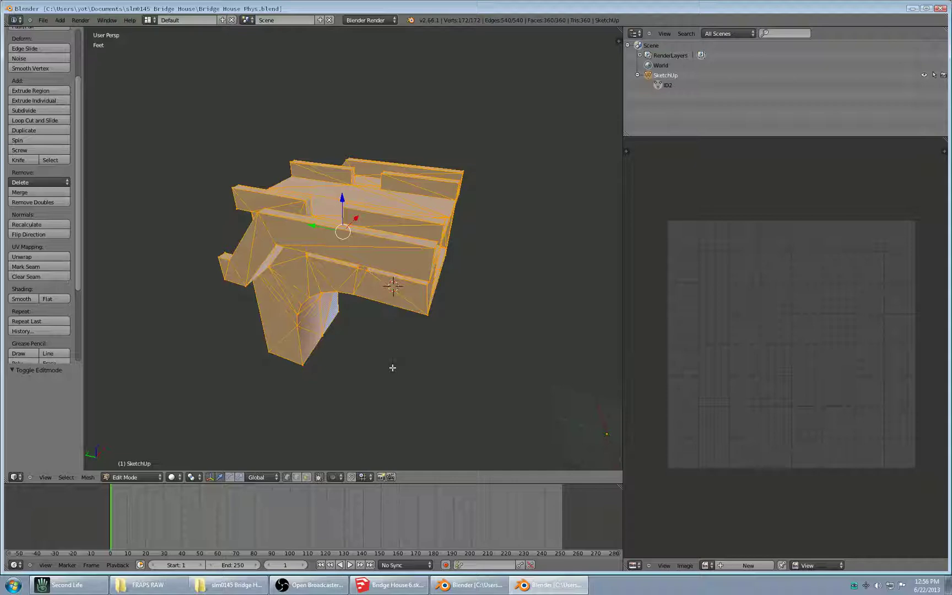
scroll(393, 367, up, 1)
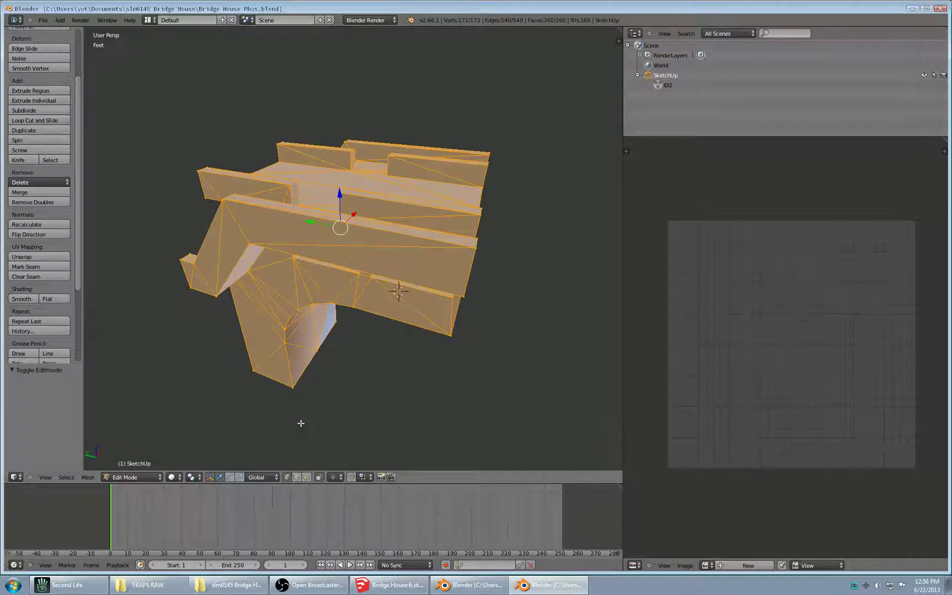
Step: Switch to Second Life and start a model upload with Bridge House.dae from the slm0145 Bridge House documents folder
click(93, 589)
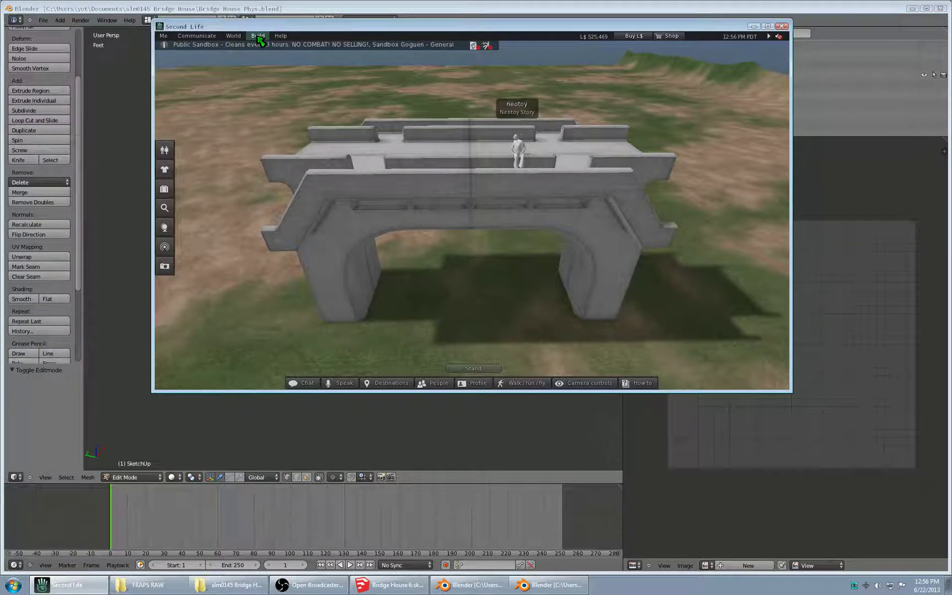
click(241, 36)
mouse_move(258, 36)
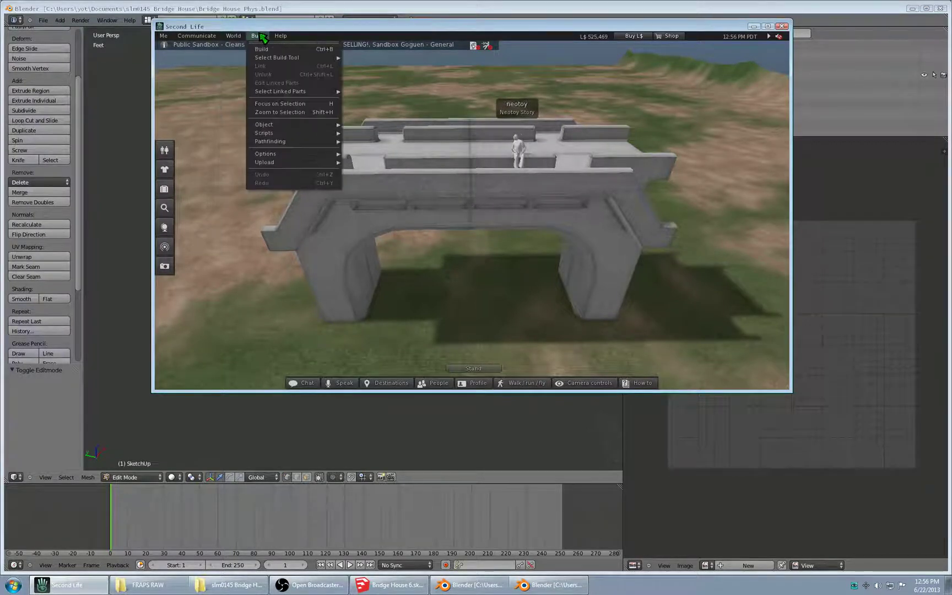
mouse_move(282, 163)
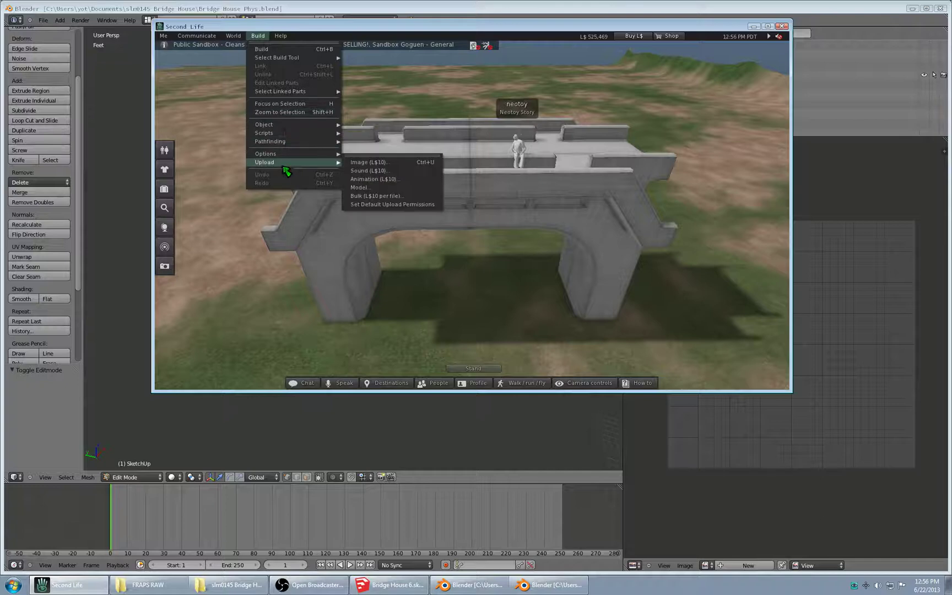
click(395, 188)
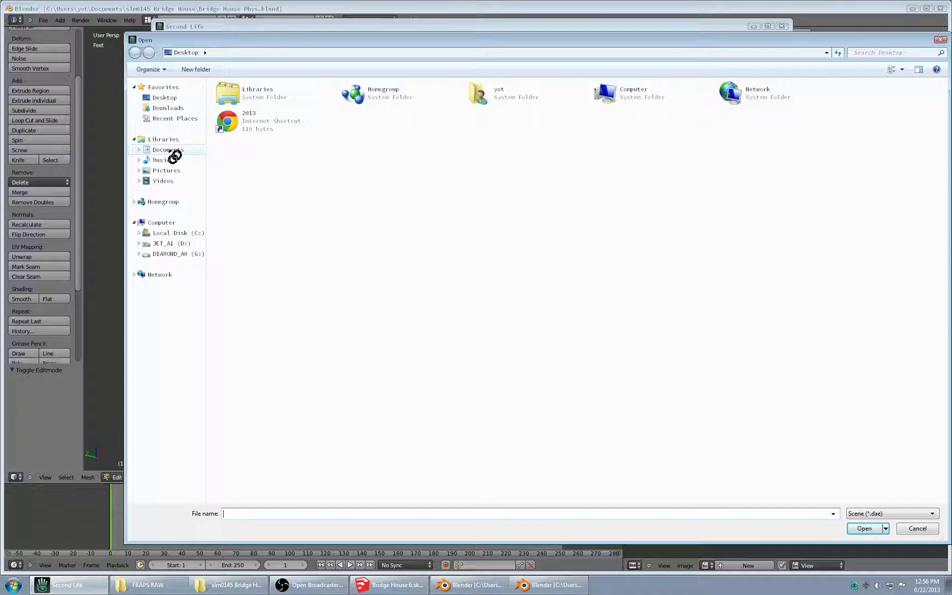
click(170, 151)
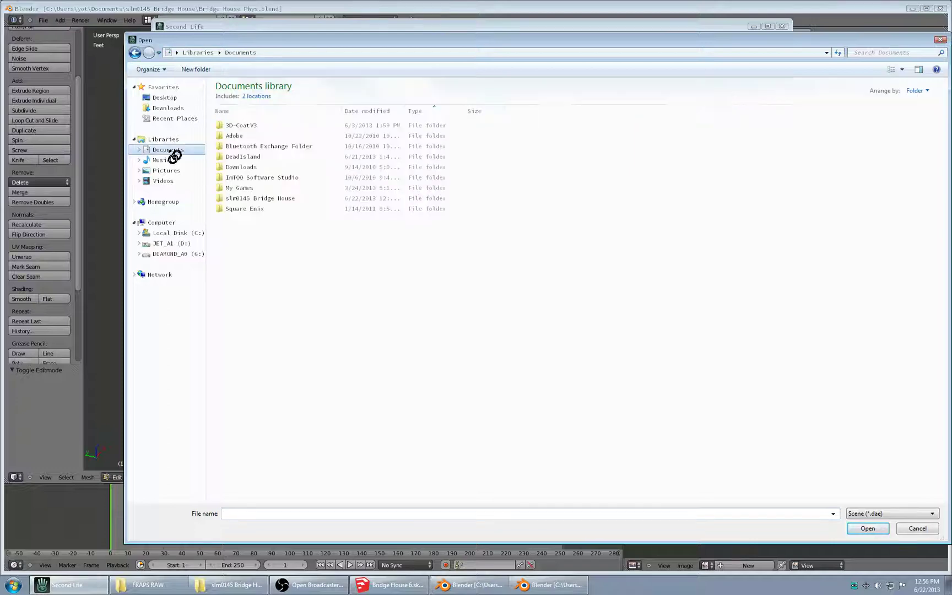
double_click(259, 199)
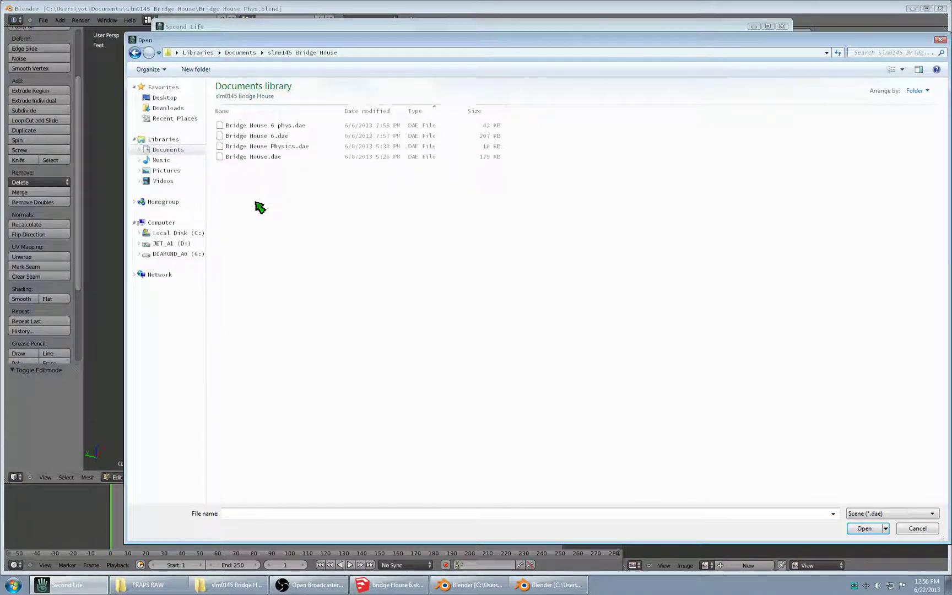
click(260, 158)
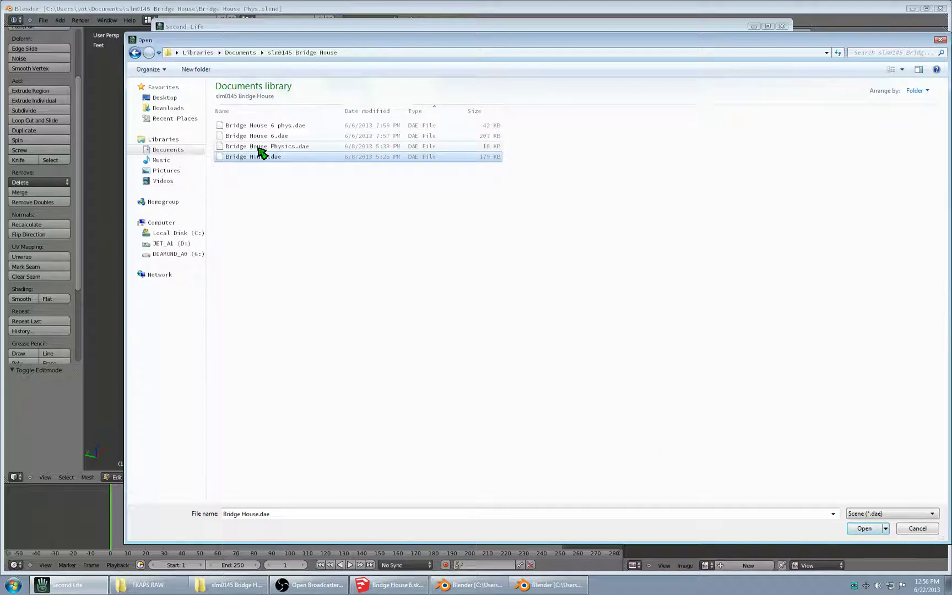
click(862, 530)
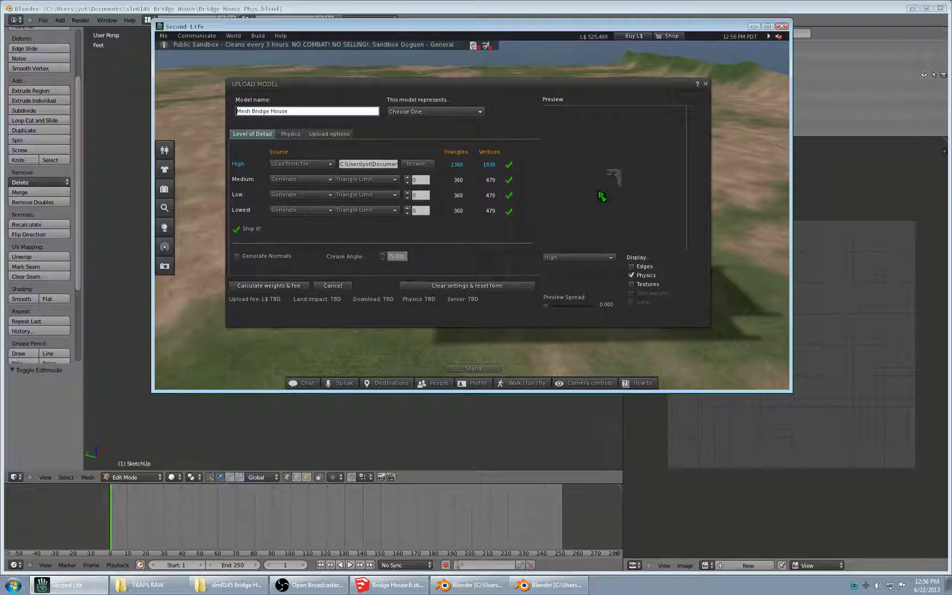
Step: Hide the physics overlay in the model preview and set what the model represents to "Large, non moving etc"
click(631, 275)
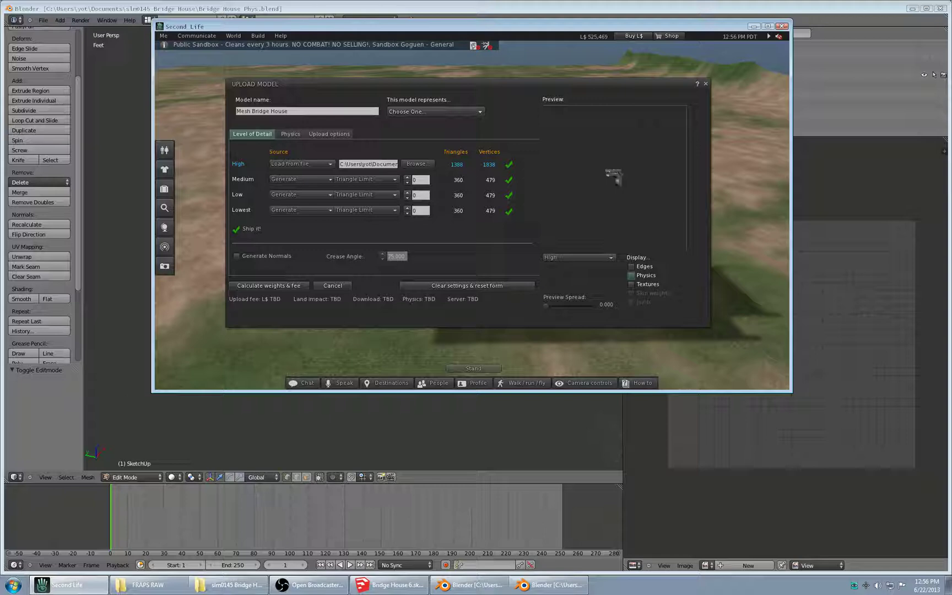
scroll(614, 176, up, 5)
mouse_move(614, 176)
mouse_down()
mouse_move(684, 187)
mouse_move(623, 177)
mouse_move(667, 176)
mouse_move(628, 172)
mouse_move(656, 185)
mouse_move(670, 175)
mouse_move(623, 179)
mouse_move(639, 190)
mouse_move(670, 175)
mouse_move(623, 181)
mouse_up()
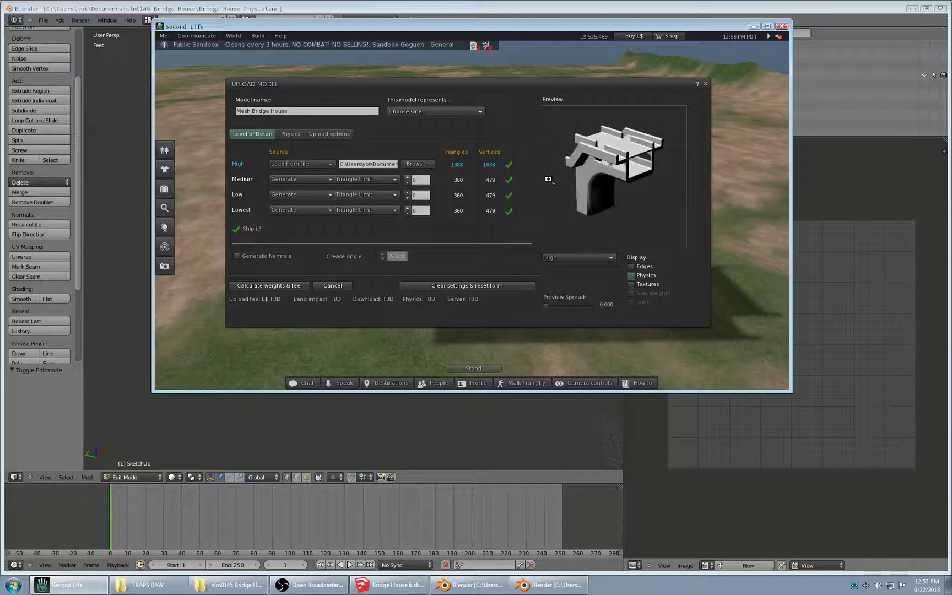
drag(335, 111, 209, 104)
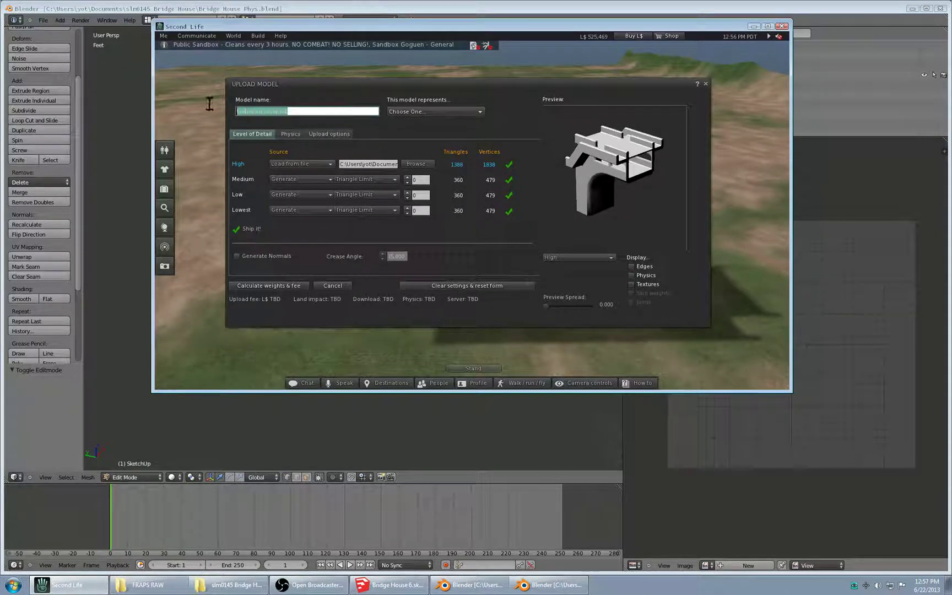
click(435, 112)
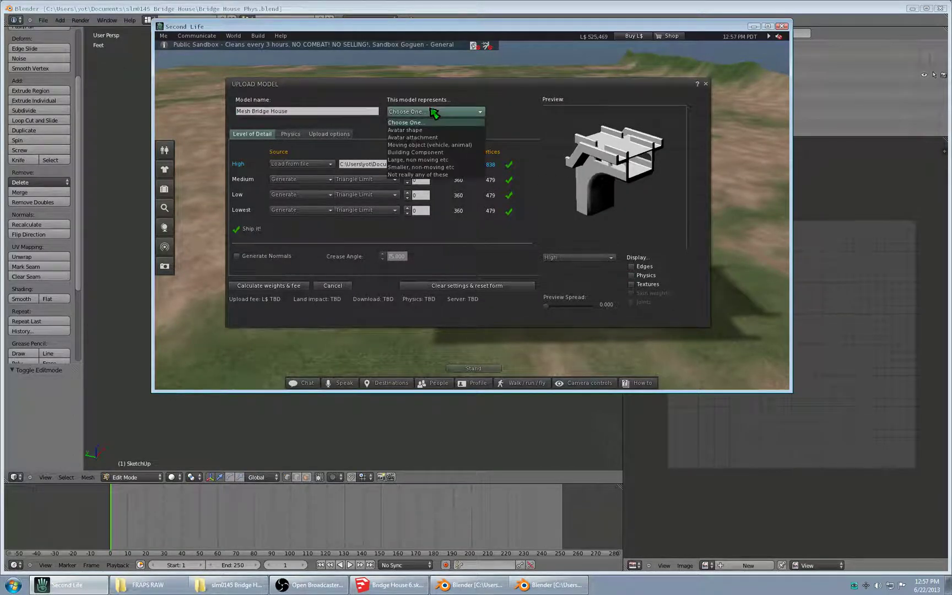
click(441, 160)
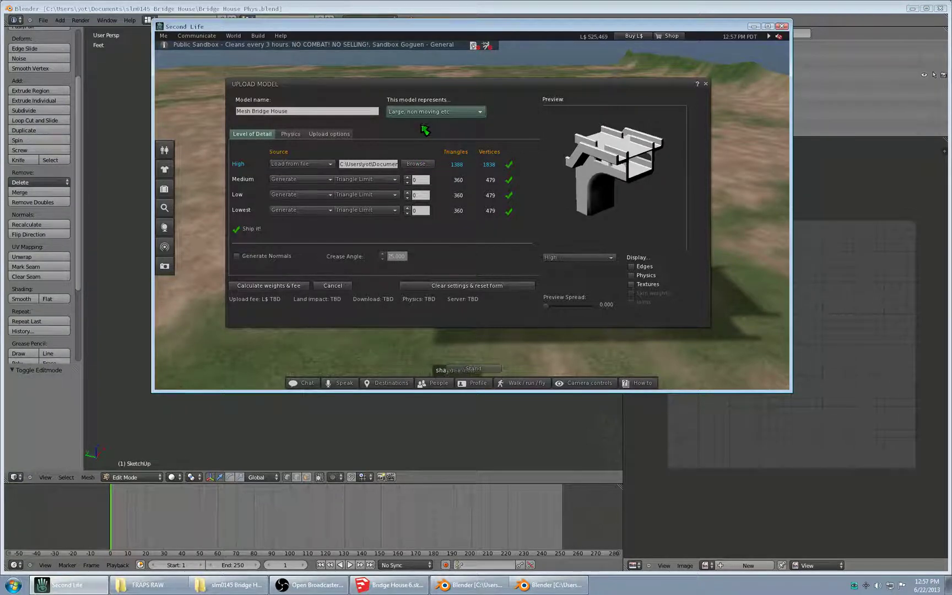
Step: Load Bridge House Physics.dae from file as the Medium level of detail
click(331, 181)
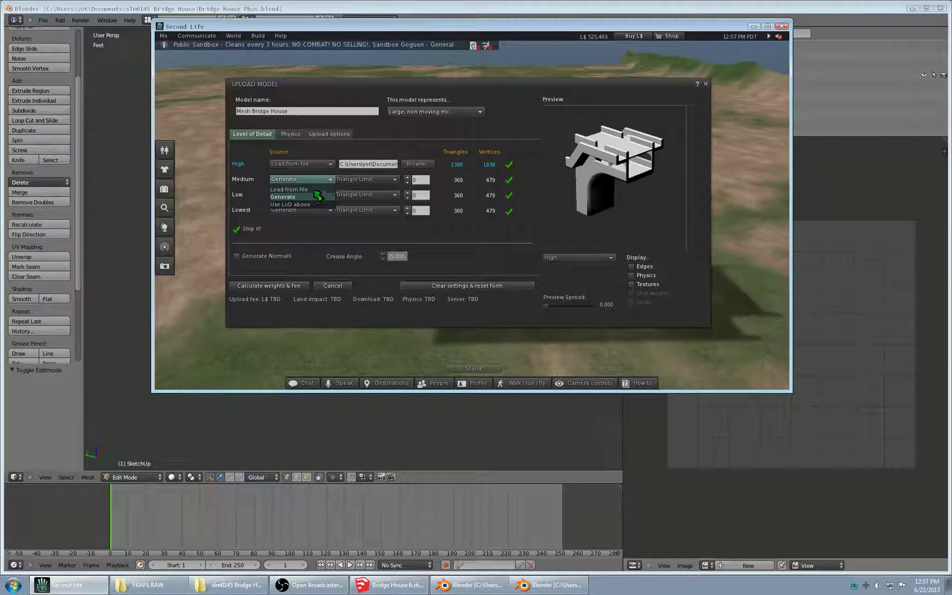
click(316, 190)
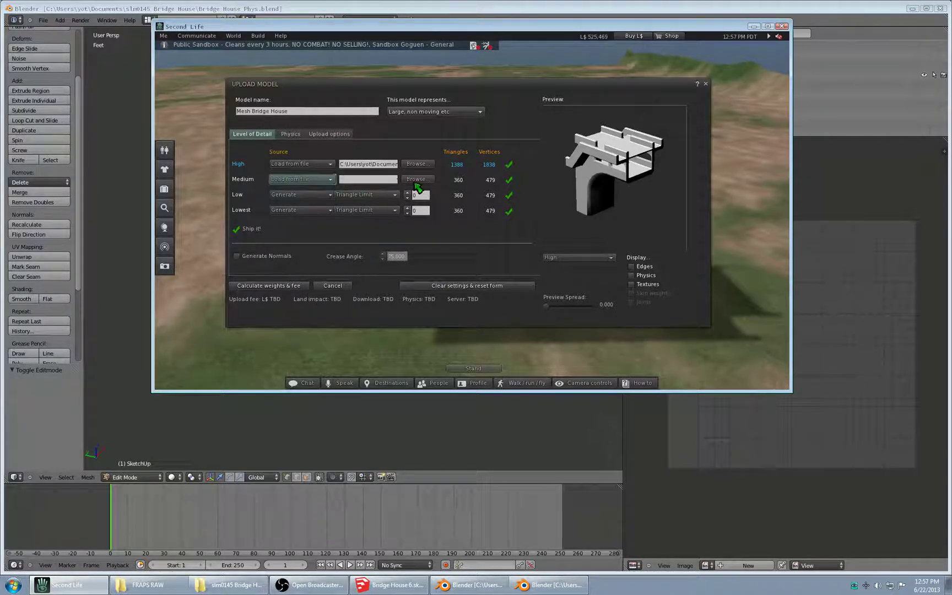
click(417, 179)
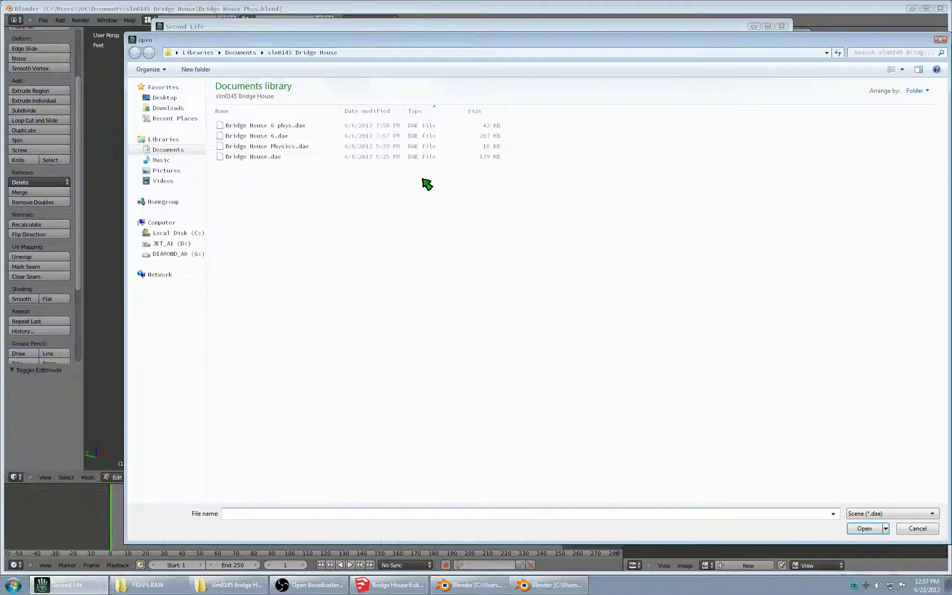
click(292, 146)
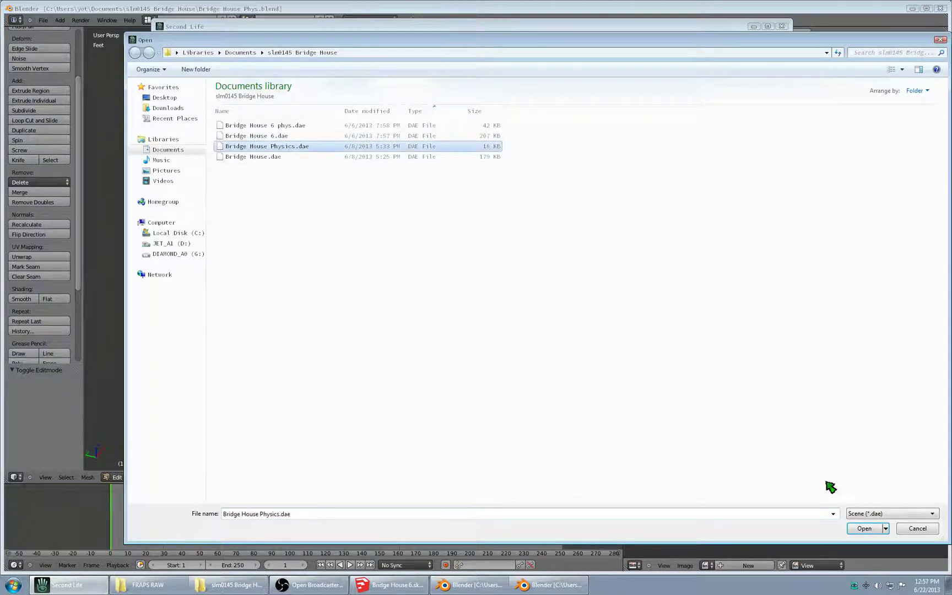
click(864, 529)
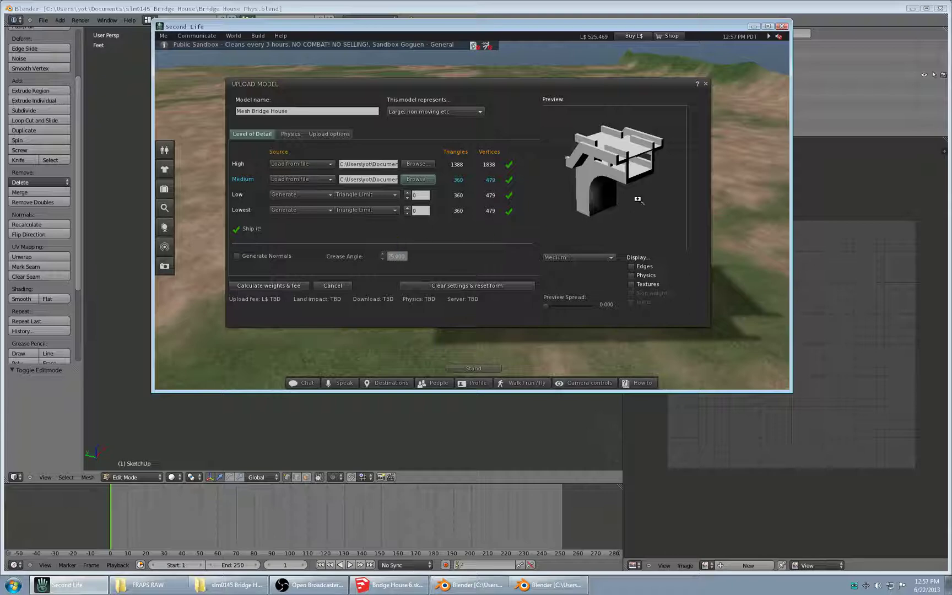
Step: Set the Low and Lowest levels of detail to Use LoD above, and enable Generate Normals
click(315, 195)
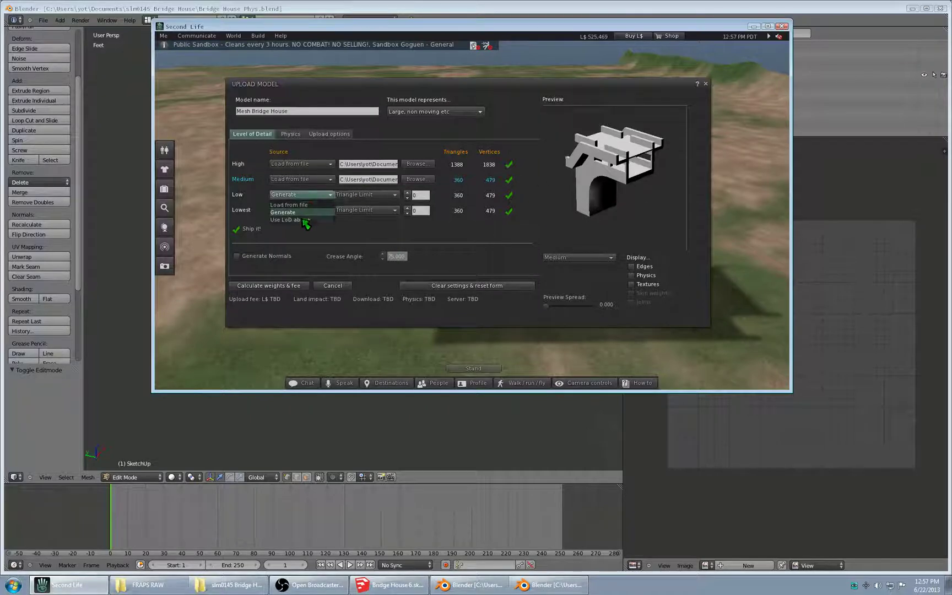
click(304, 220)
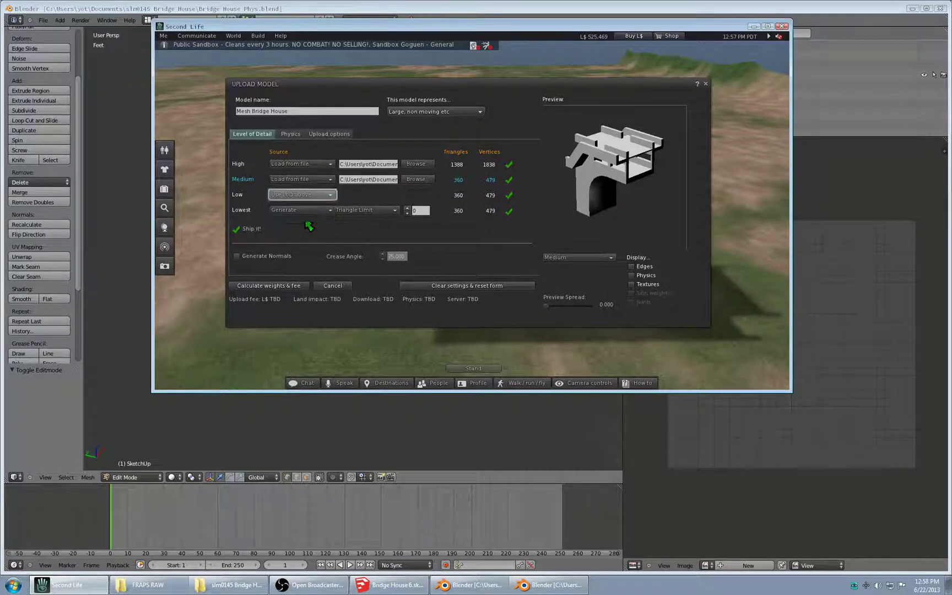
click(312, 210)
click(297, 235)
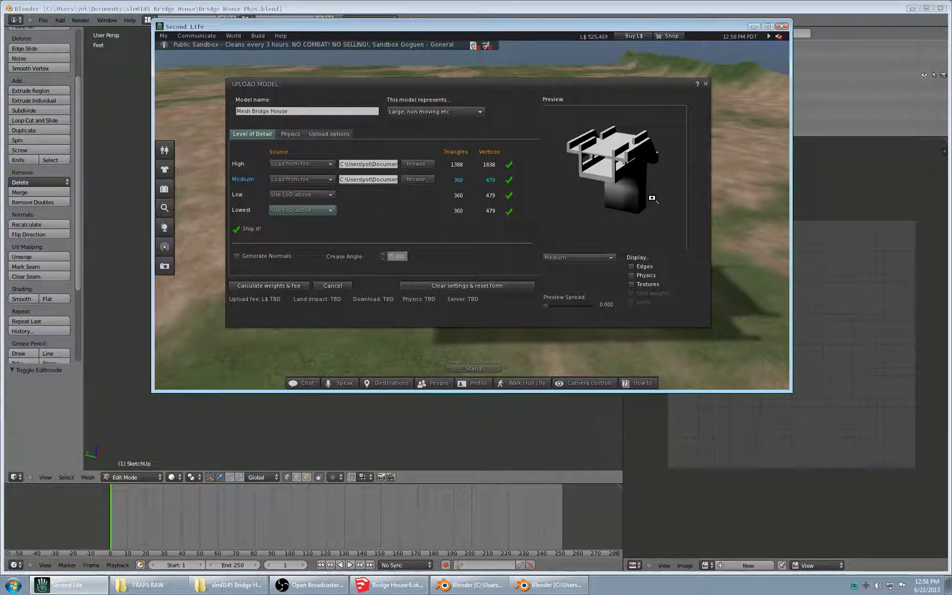
drag(649, 196, 595, 177)
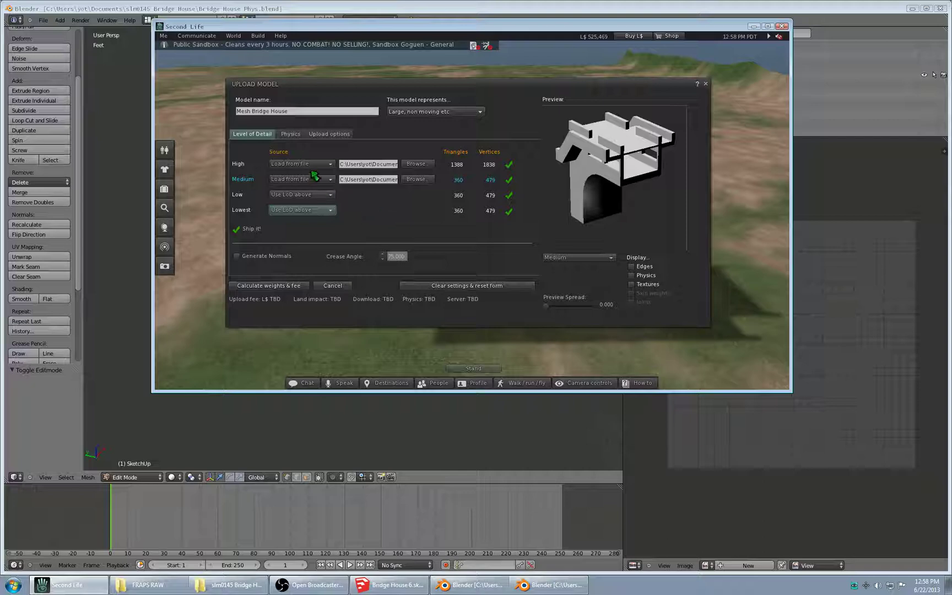
click(250, 259)
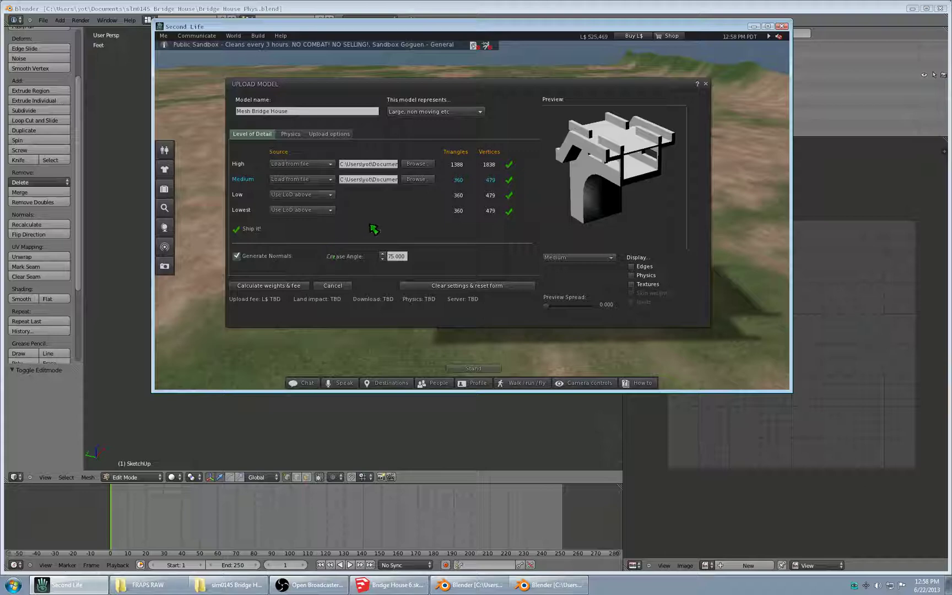
Step: Load Bridge House Physics.dae from file as the model's physics shape and show the physics overlay in the preview
click(296, 138)
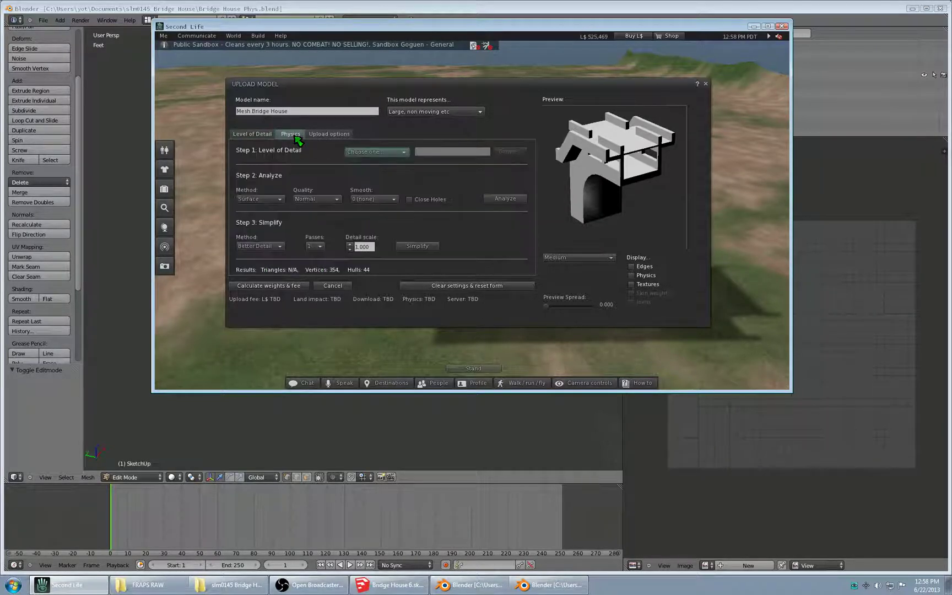
click(404, 152)
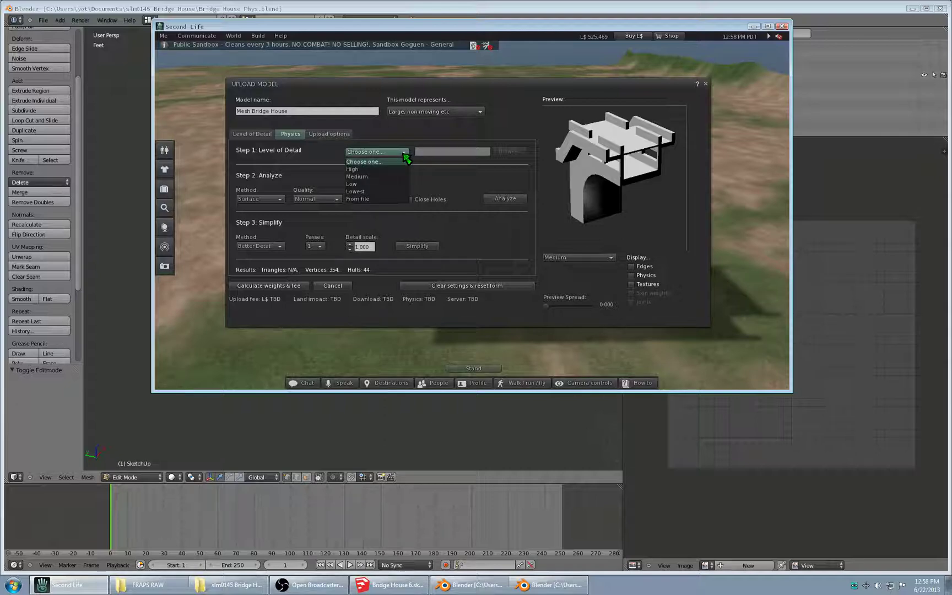
click(385, 201)
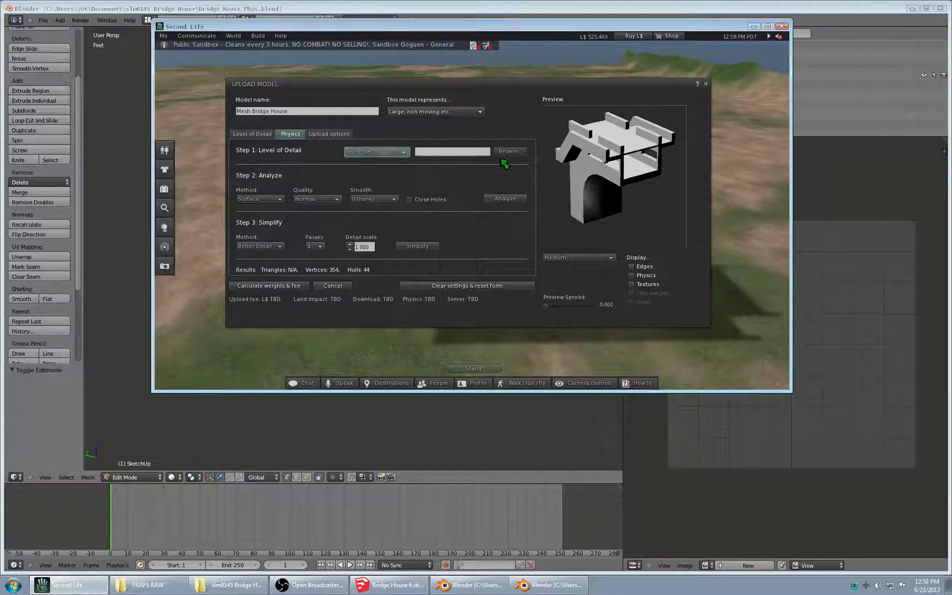
click(511, 154)
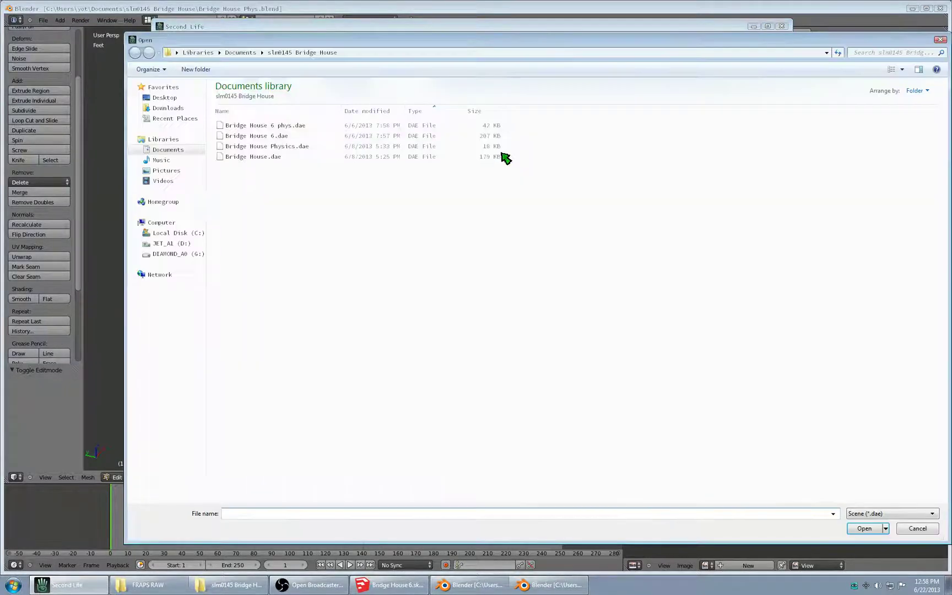
click(257, 147)
click(876, 526)
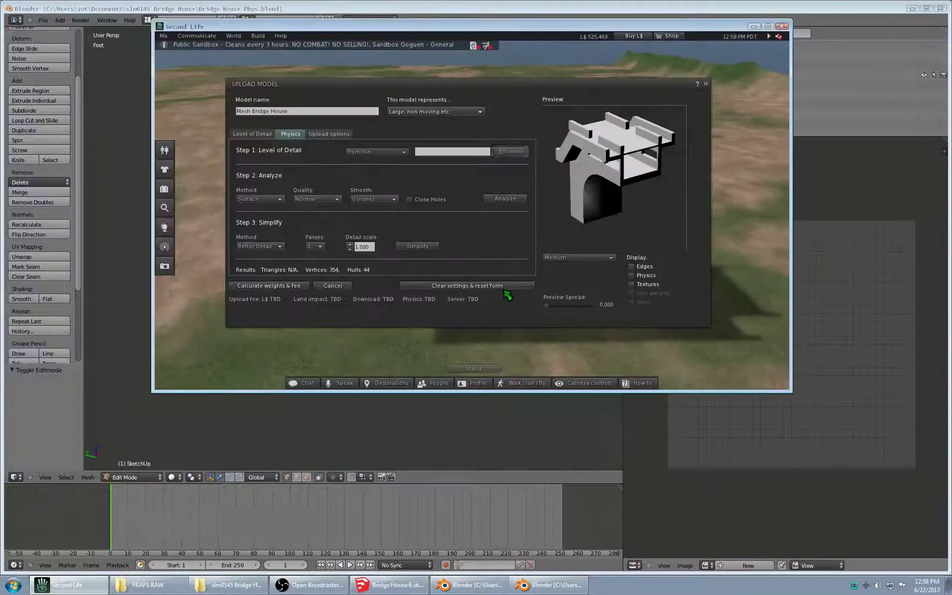
click(634, 277)
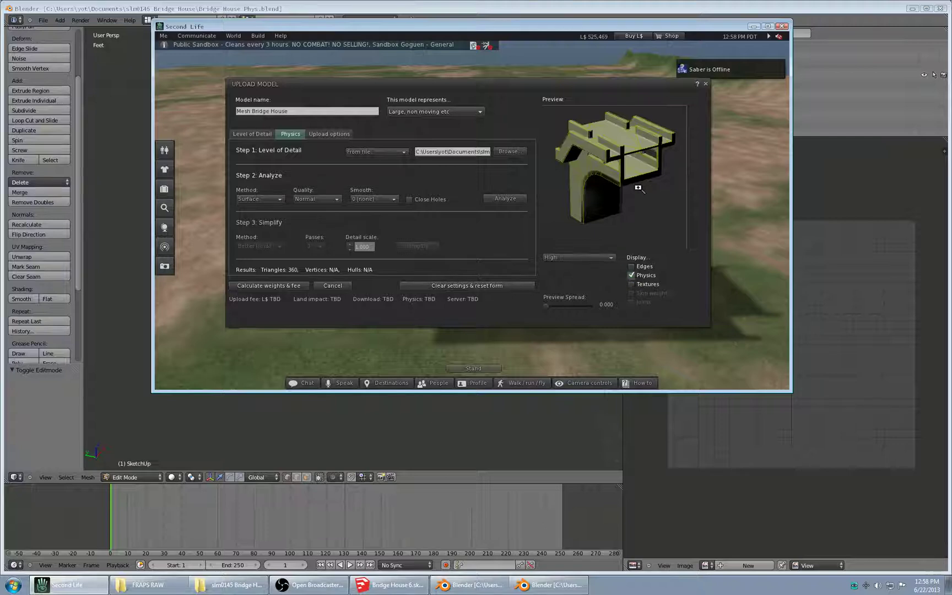
drag(638, 188, 676, 187)
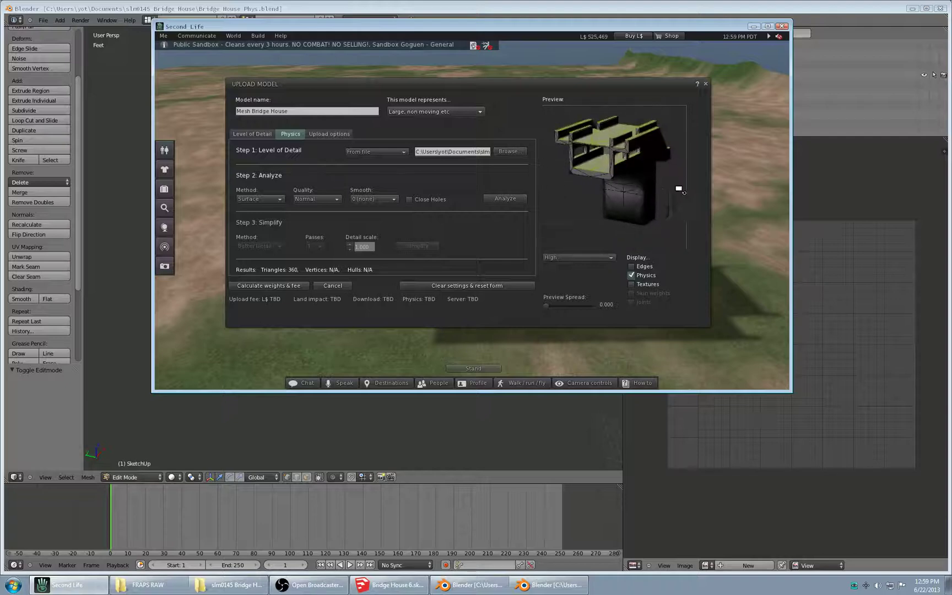
Step: Analyze the physics shape with the Surface method at Normal quality without smoothing, and check its hulls in the preview
click(507, 198)
drag(606, 157, 573, 161)
drag(648, 158, 629, 167)
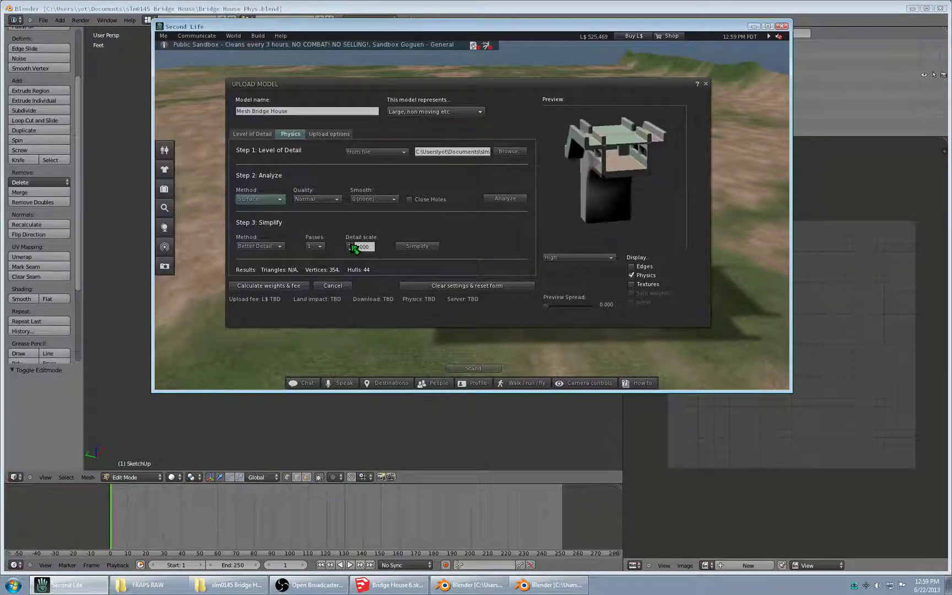
Step: Simplify the analyzed physics shape with Better Detail, one pass and detail scale 1.000, and inspect the hull from several sides
click(417, 246)
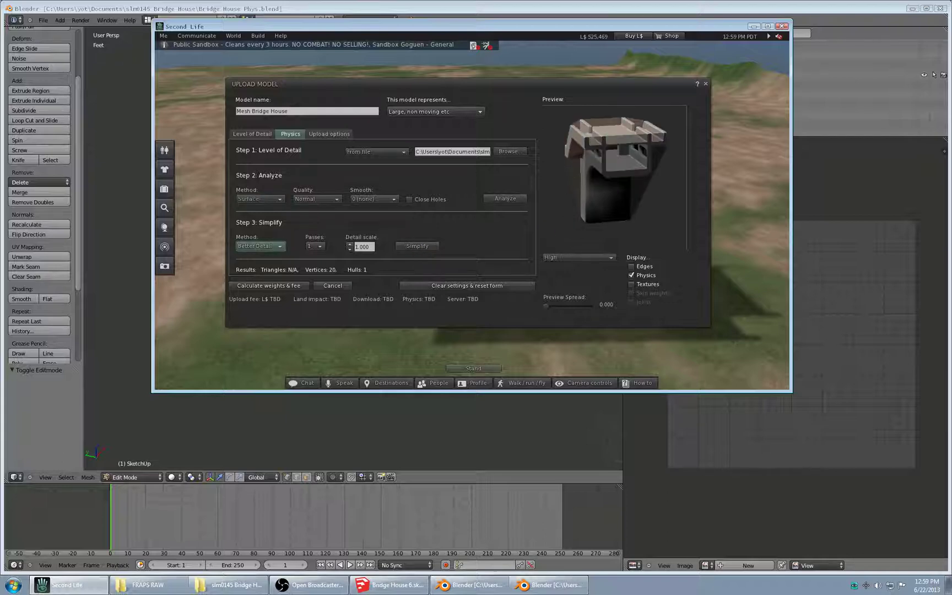
drag(548, 229, 564, 233)
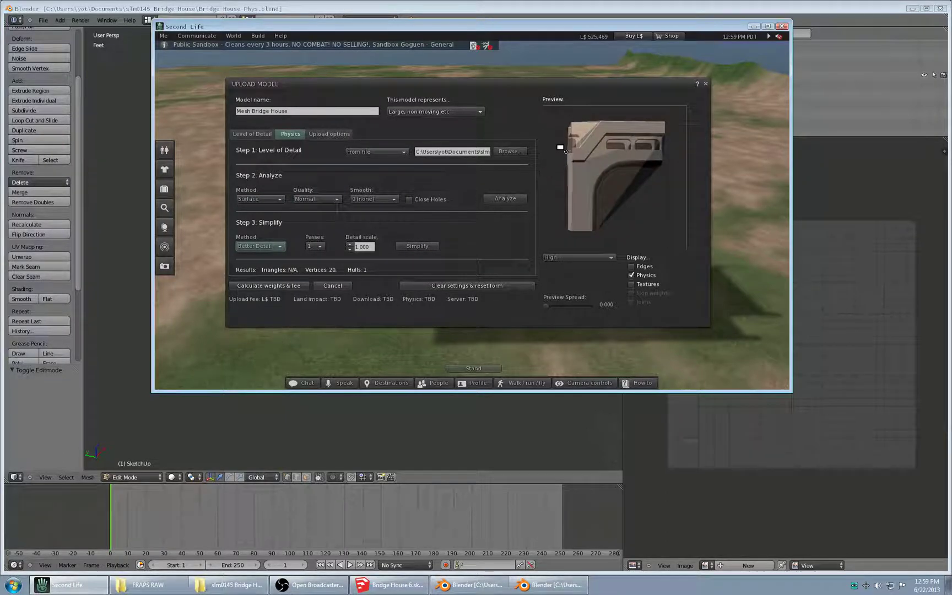
drag(565, 151, 515, 194)
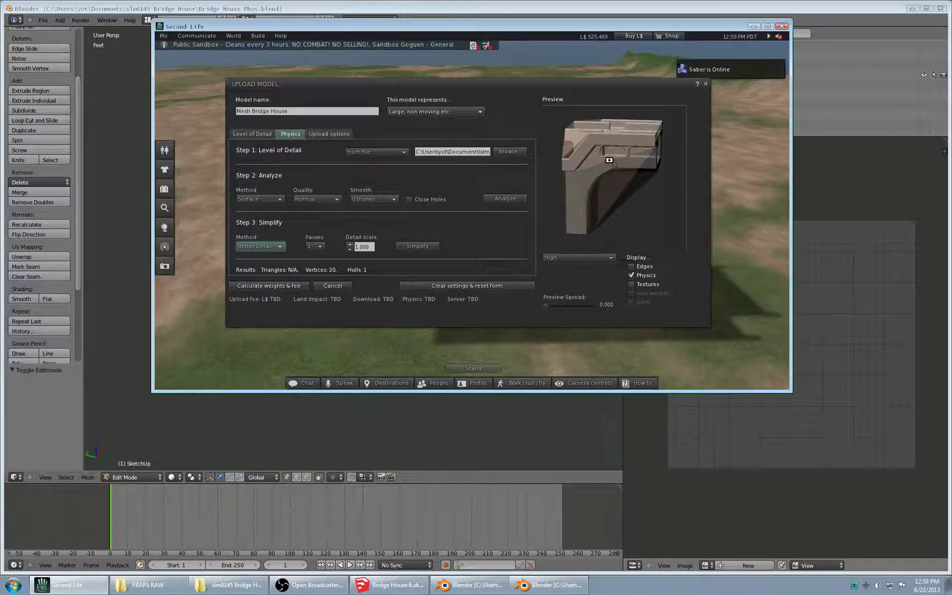
drag(609, 161, 617, 148)
drag(588, 194, 632, 196)
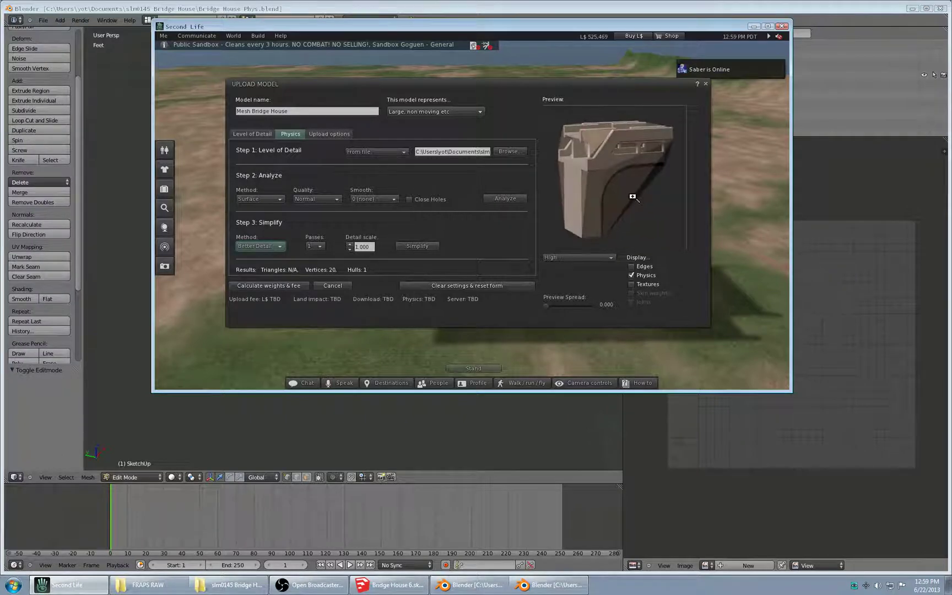
Step: Reanalyze the physics shape with the Surface method at Normal quality without smoothing, and inspect its hulls from several sides
drag(642, 142, 707, 178)
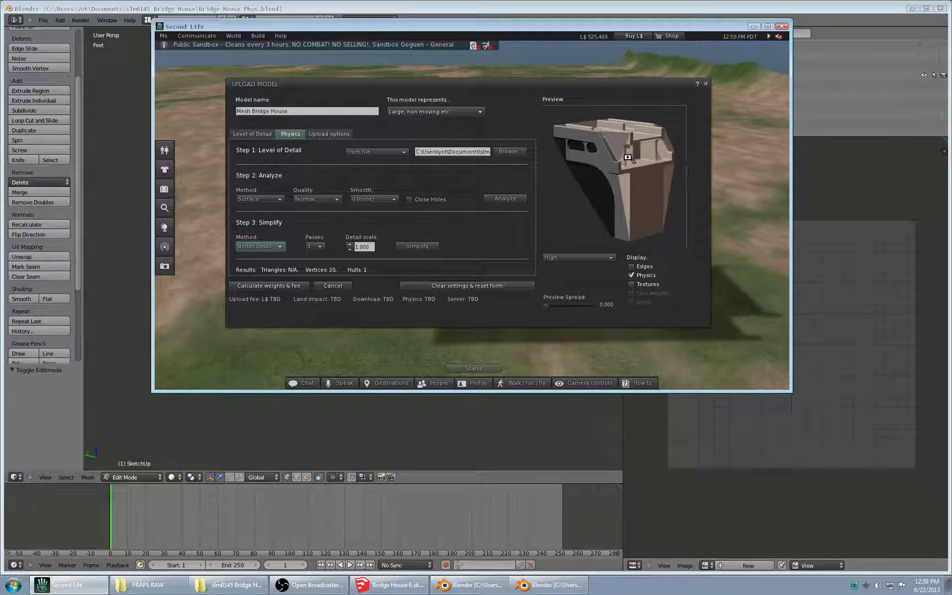
drag(628, 157, 670, 175)
drag(635, 143, 590, 116)
drag(617, 154, 638, 172)
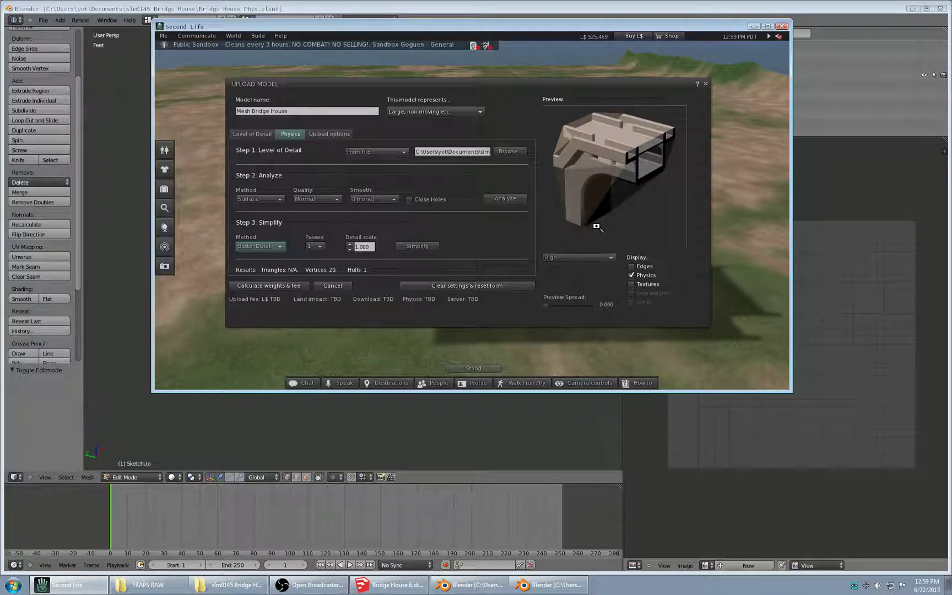
click(518, 201)
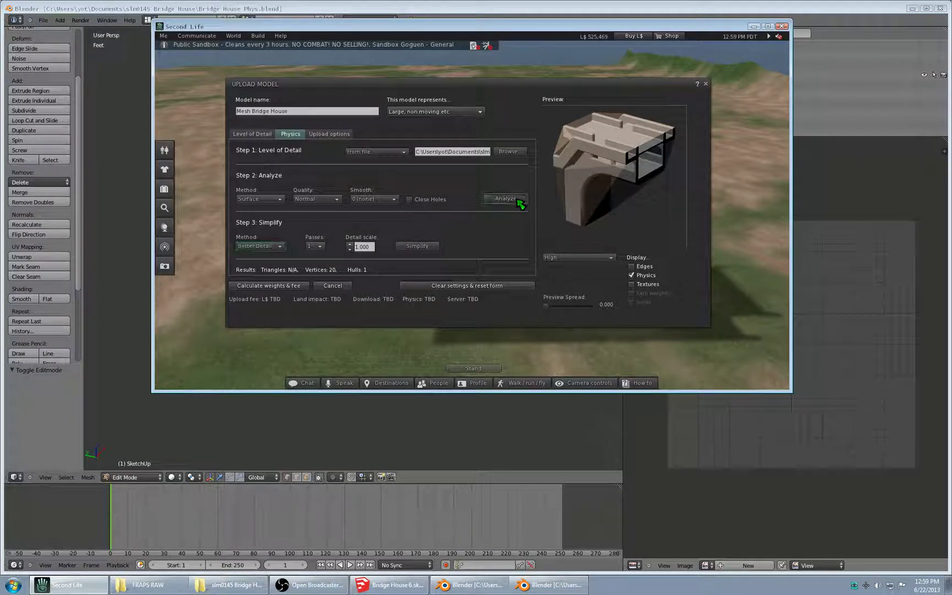
drag(619, 195, 649, 178)
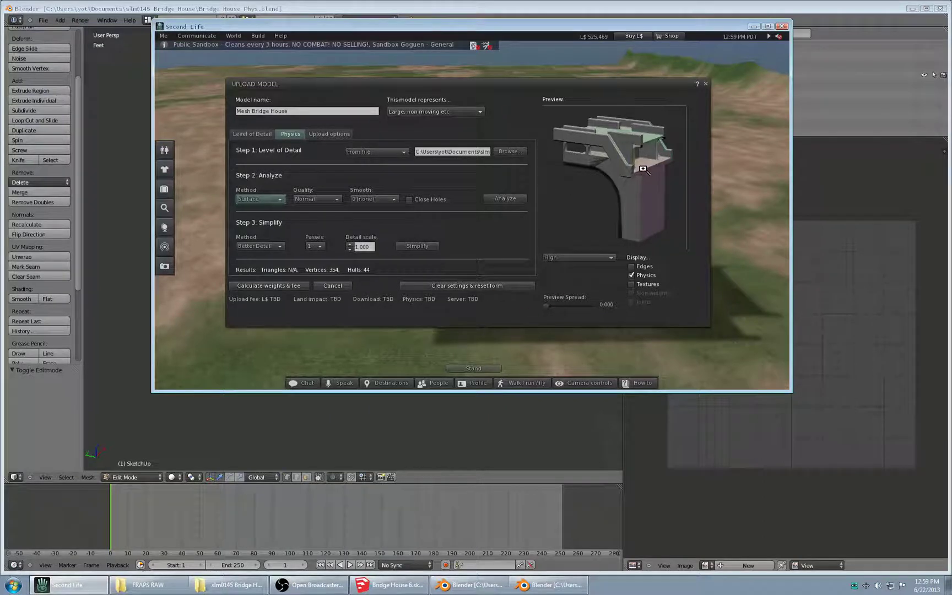
Step: Calculate the model's weights and upload fee from the level of detail settings, and close the upload form without uploading
click(253, 134)
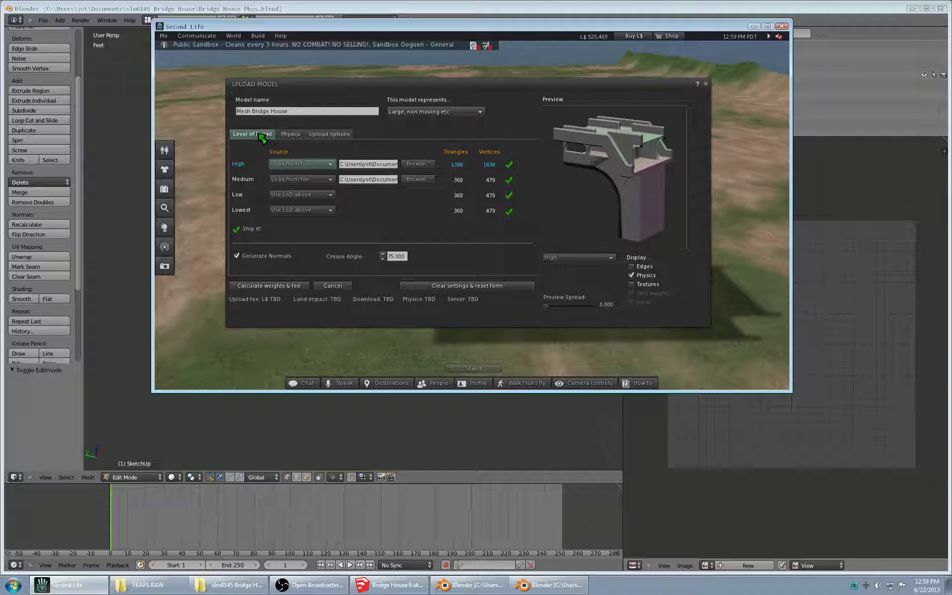
click(266, 287)
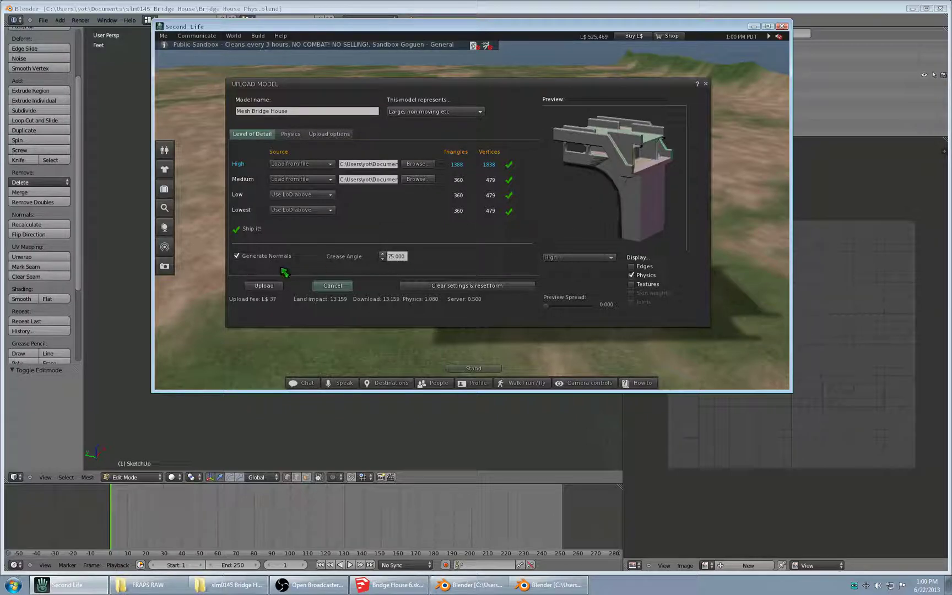
click(706, 83)
Step: Open the nearer half of the placed bridge for editing, with its properties clear of the model
scroll(470, 220, up, 3)
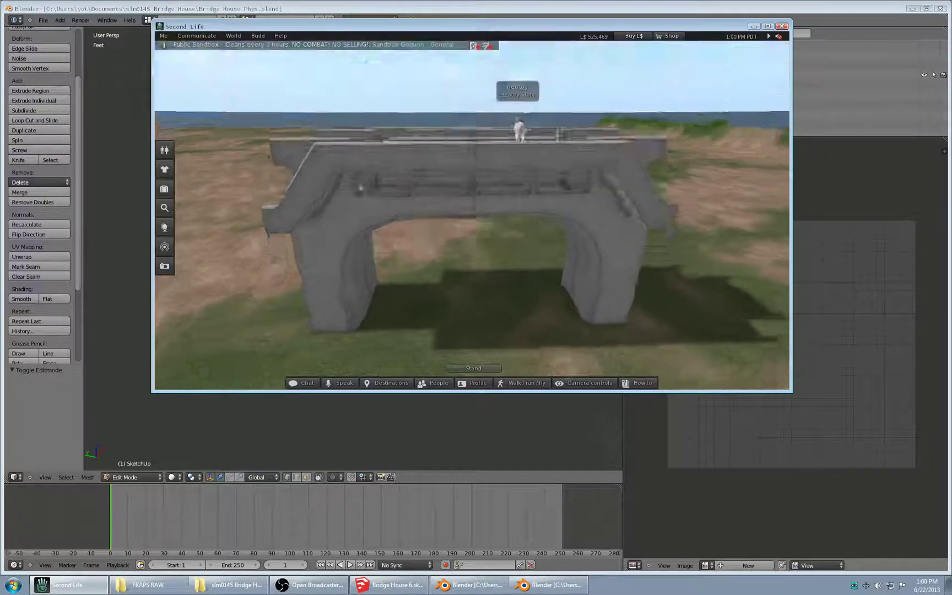
ctrl+alt+drag(472, 215, 472, 237)
right_click(594, 249)
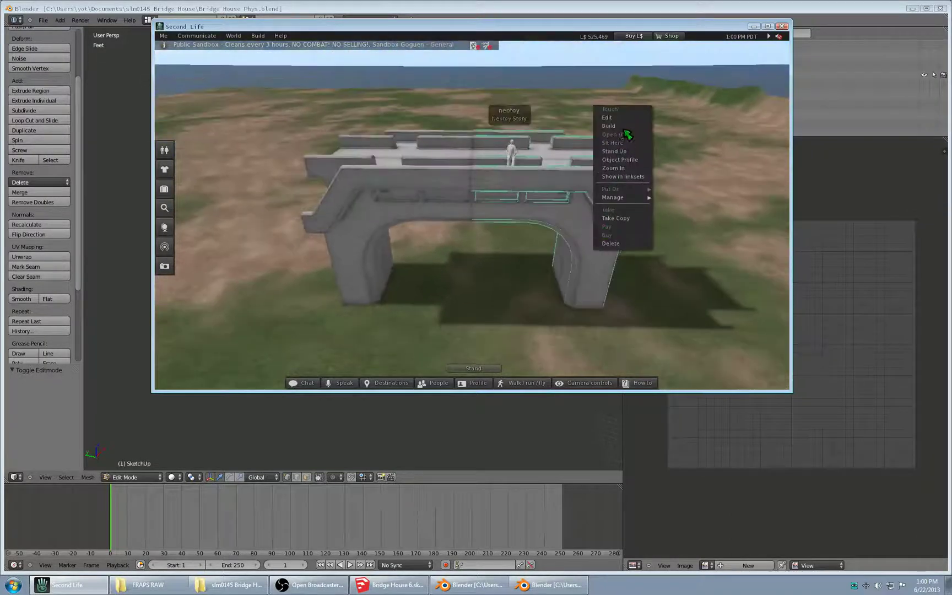
click(609, 117)
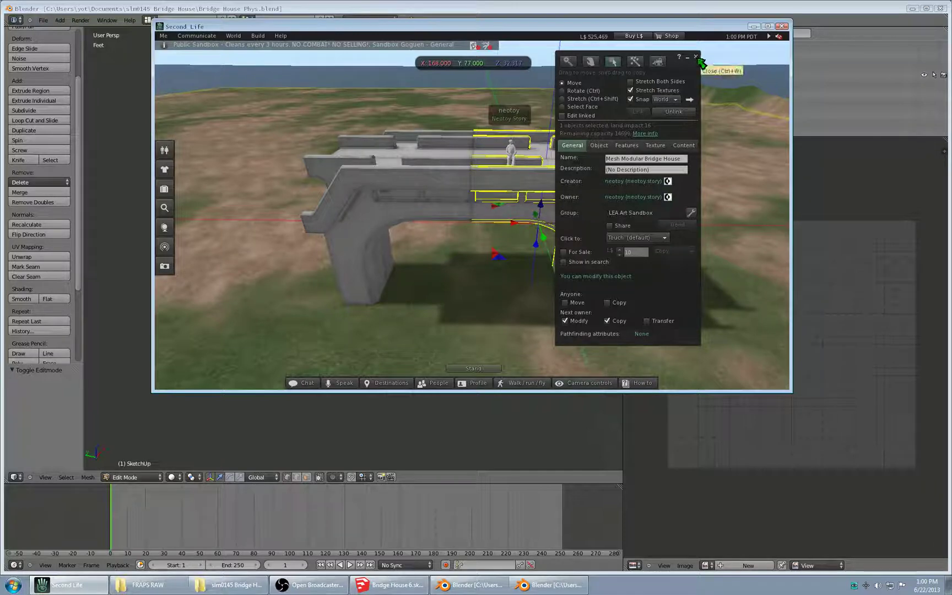
drag(672, 60, 740, 73)
alt+drag(513, 201, 472, 215)
key(ctrl+3)
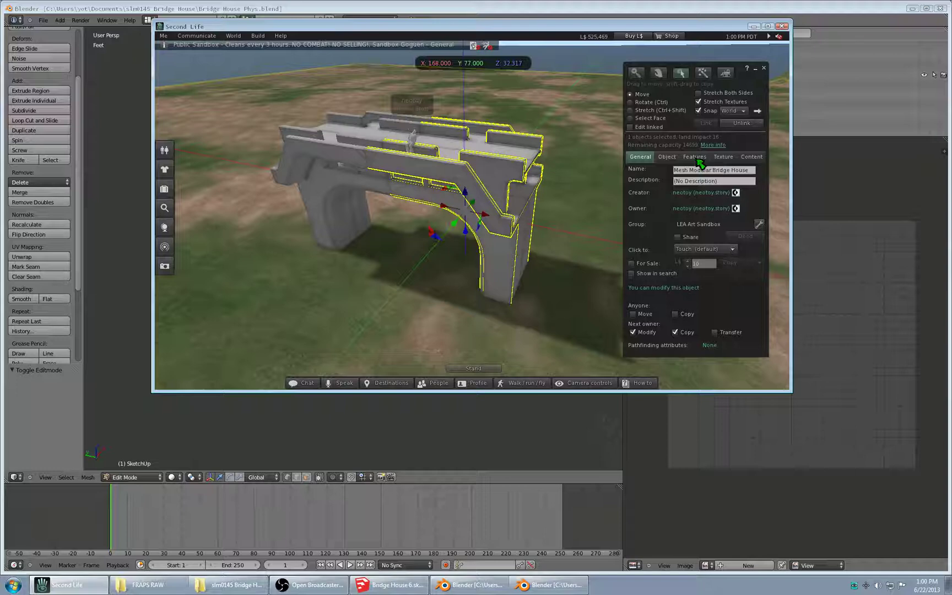
Step: Set the selected bridge half's physics shape type to Convex Hull and its material to Wood
click(695, 157)
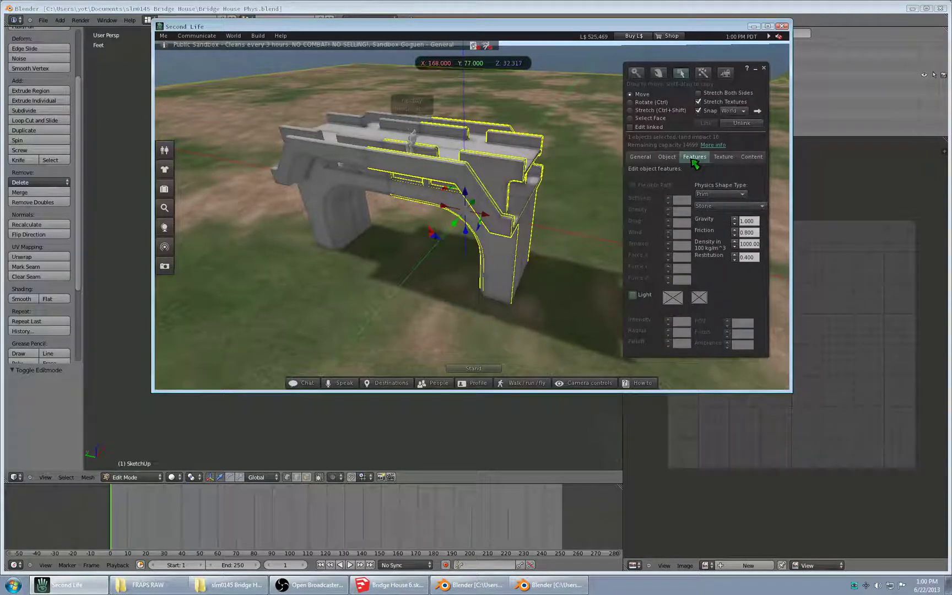
click(725, 195)
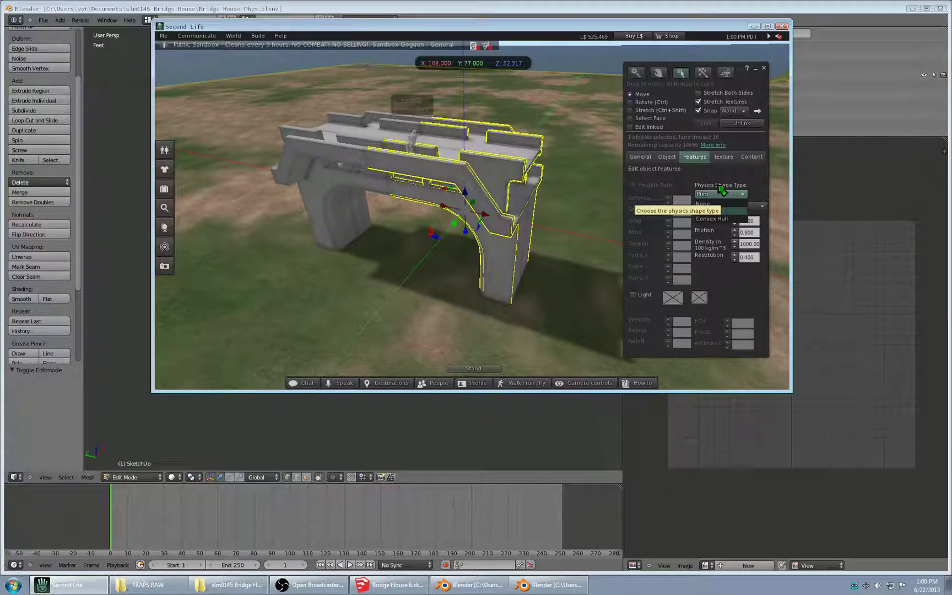
click(700, 182)
click(719, 194)
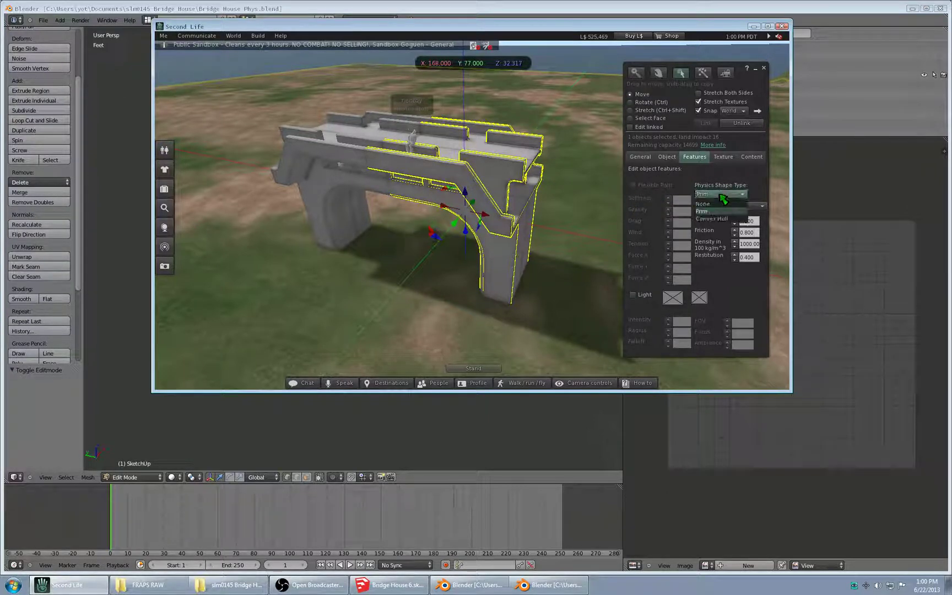
click(713, 219)
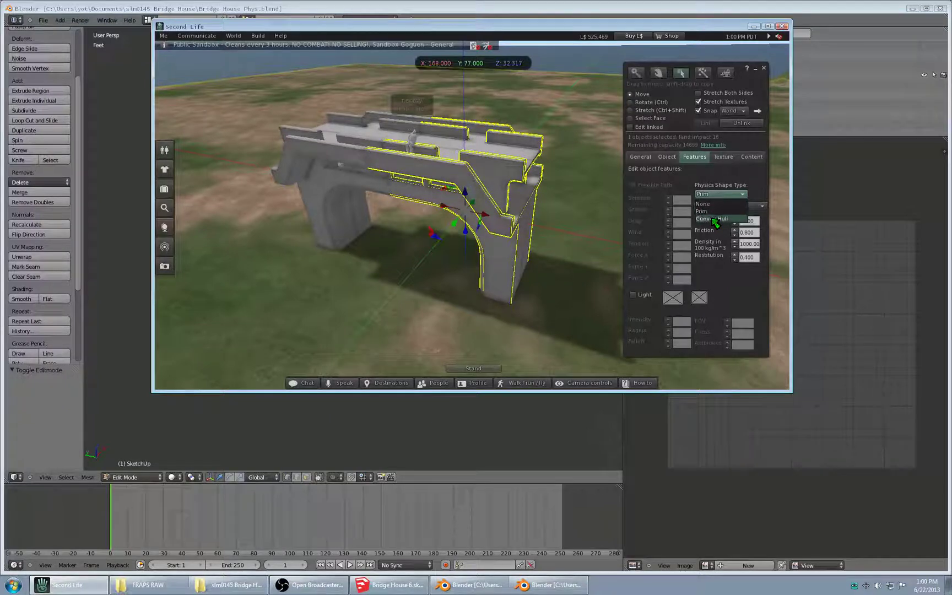
click(722, 207)
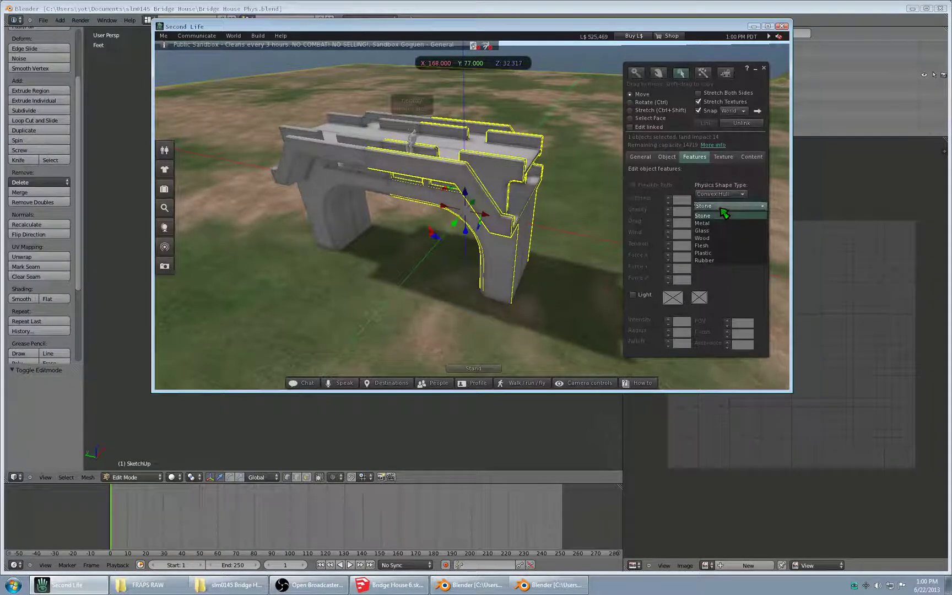
click(716, 238)
Step: Stand the avatar up on the bridge, look over the deck in first-person view, and return to an outside view
click(490, 366)
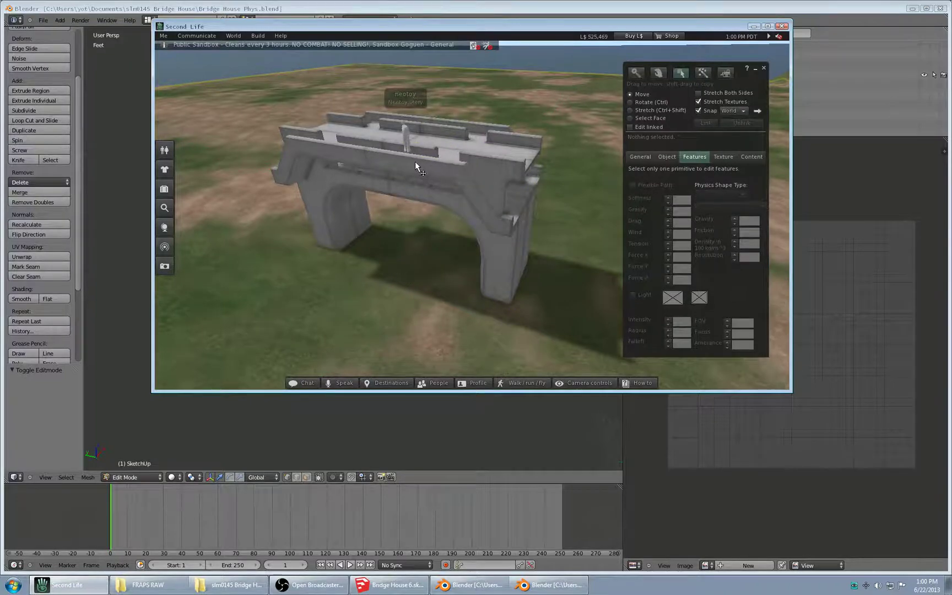
key(m)
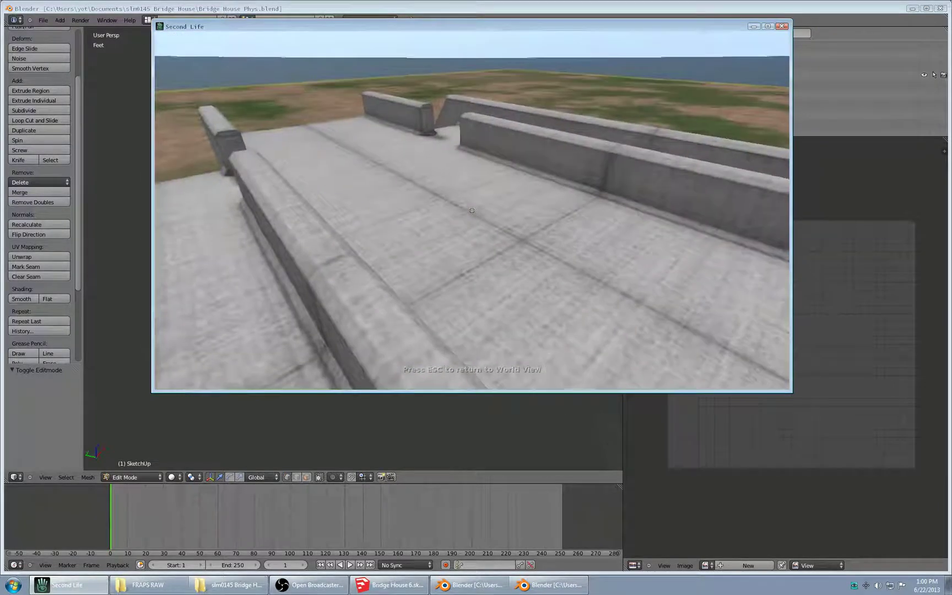
key(Escape)
scroll(477, 218, down, 5)
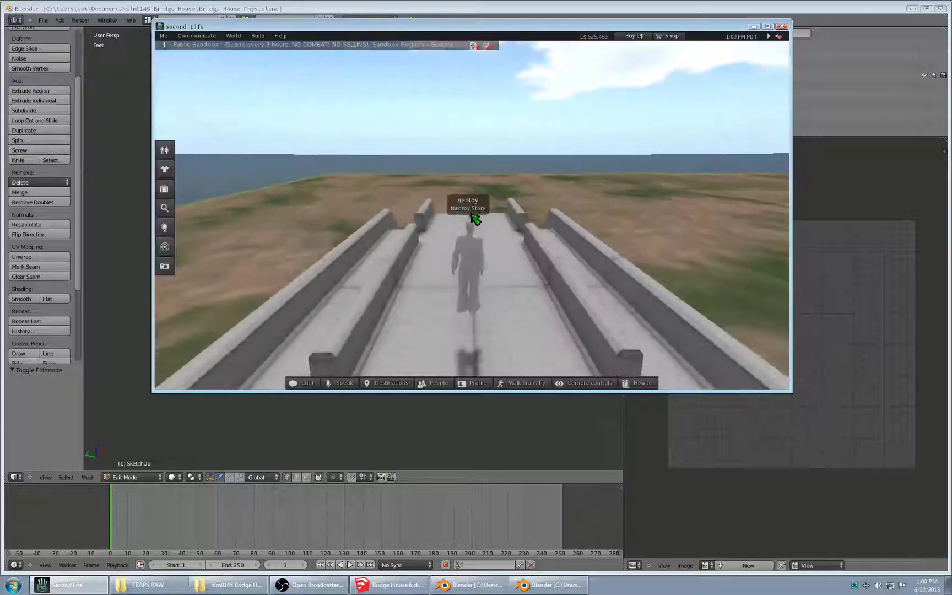
alt+drag(529, 296, 440, 296)
alt+drag(472, 218, 717, 255)
Step: Reopen the convex hull bridge half for editing, check its physics features and land impact, and close its properties
right_click(511, 238)
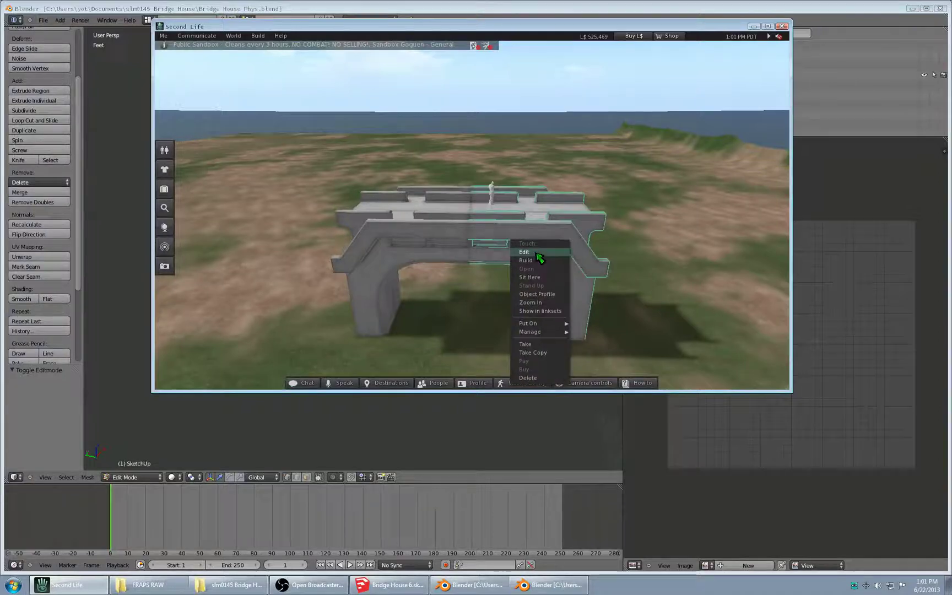
click(528, 251)
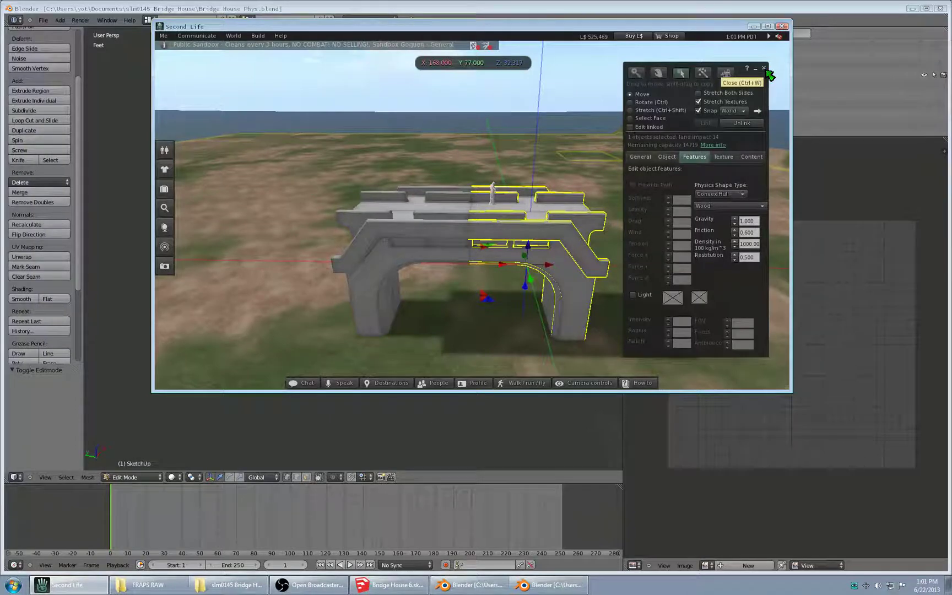
click(764, 68)
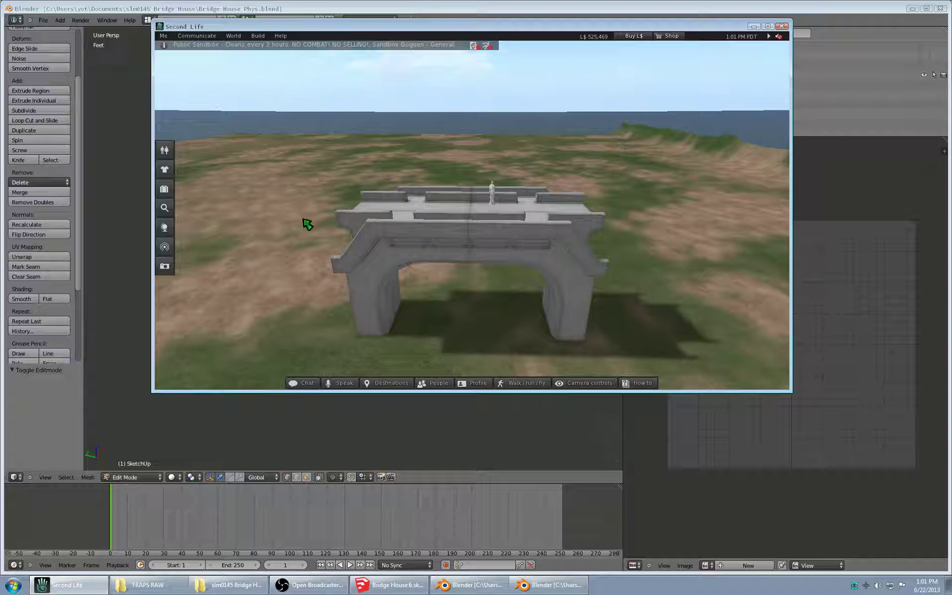
Step: Enable the Advanced and Developer menus in the viewer's advanced preferences
key(ctrl+p)
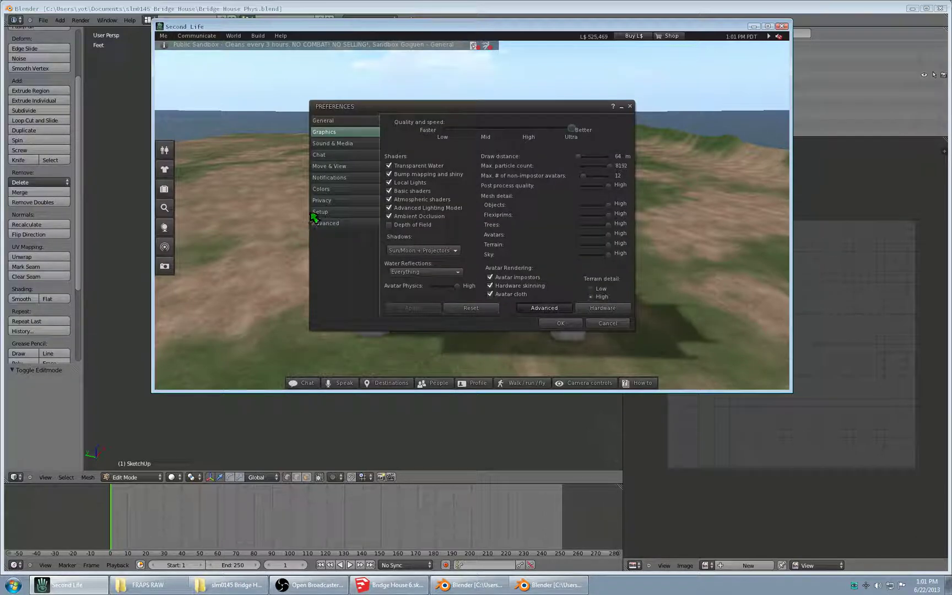
click(331, 223)
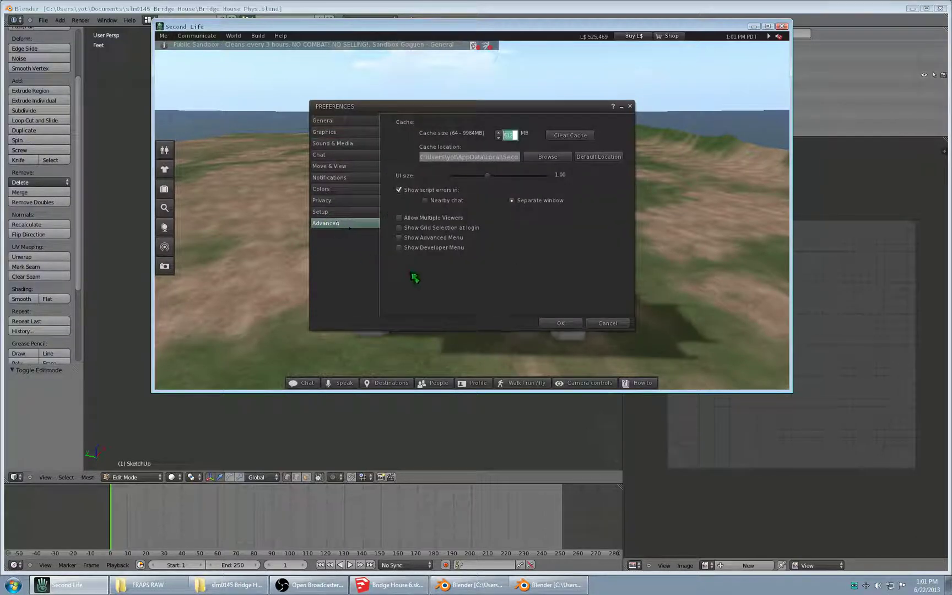
click(400, 238)
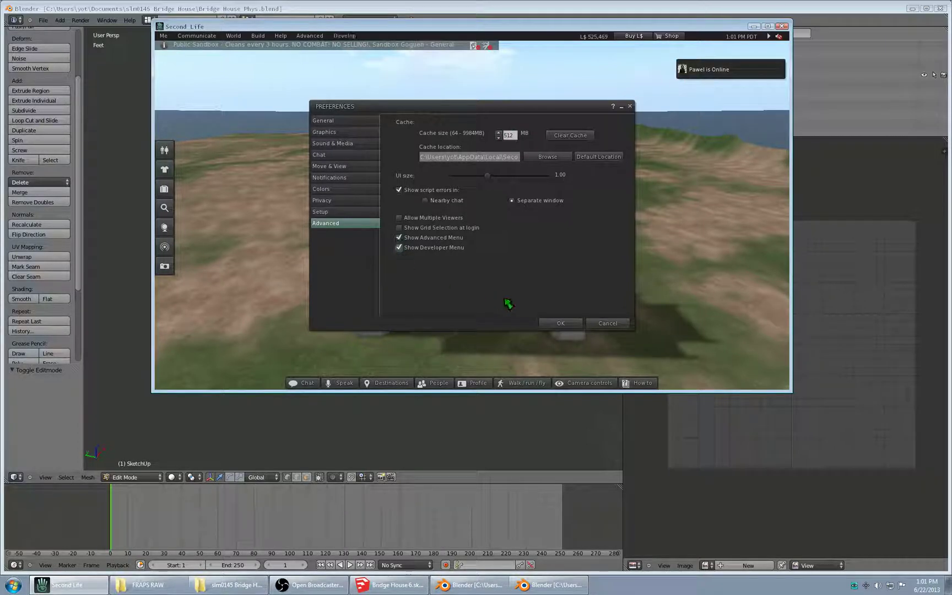
click(559, 326)
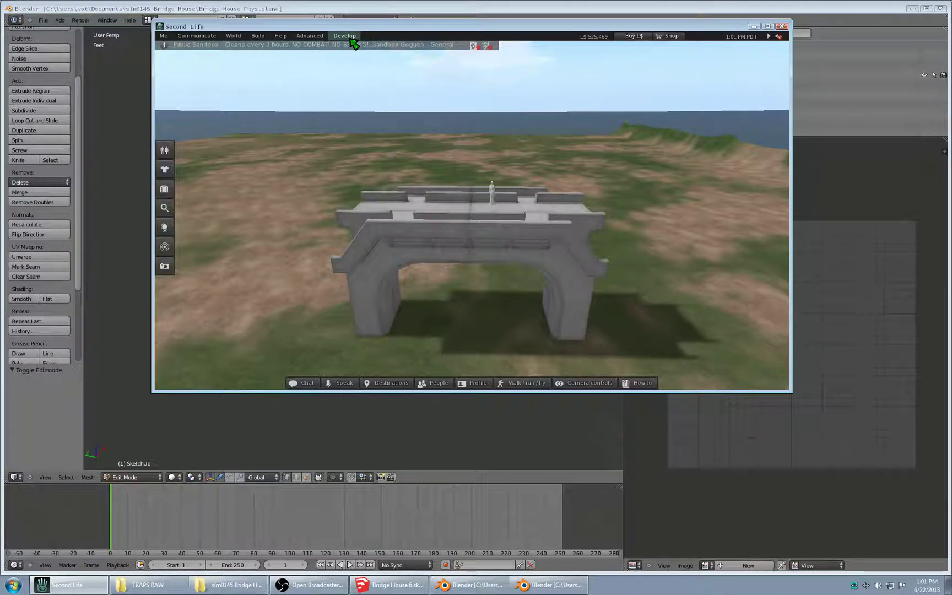
Step: Display the Physics Shapes render metadata and examine the collision geometry of the bridge
click(353, 37)
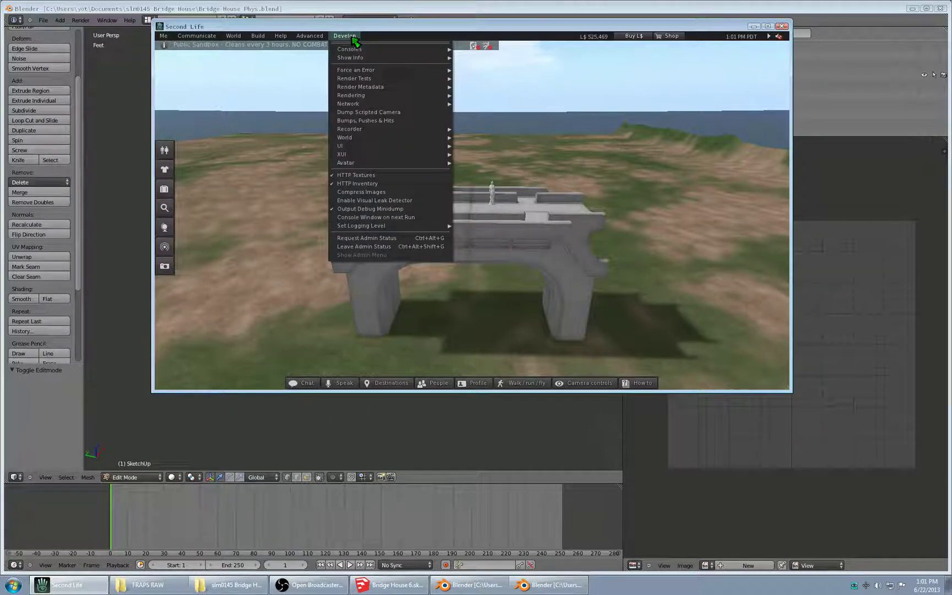
mouse_move(370, 87)
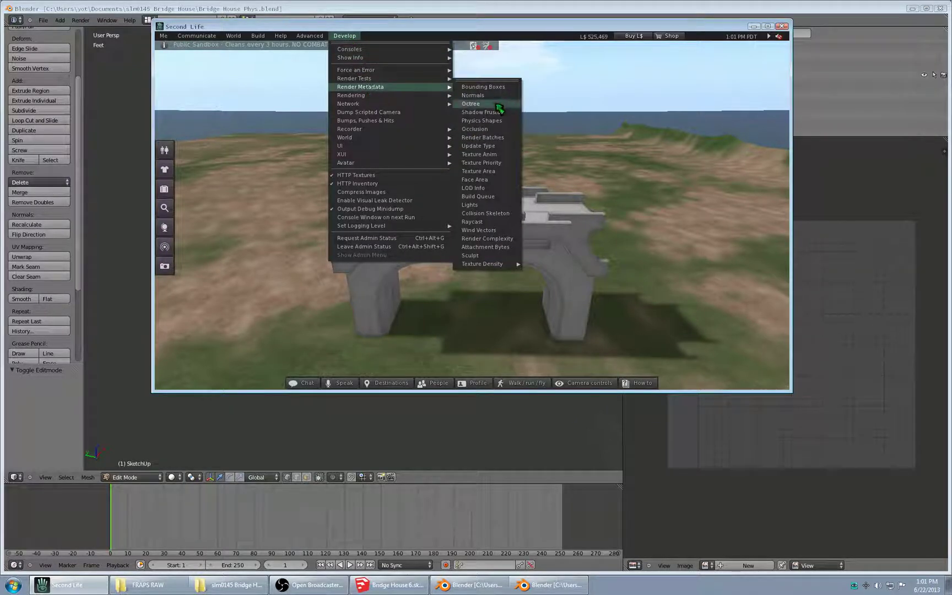
click(498, 121)
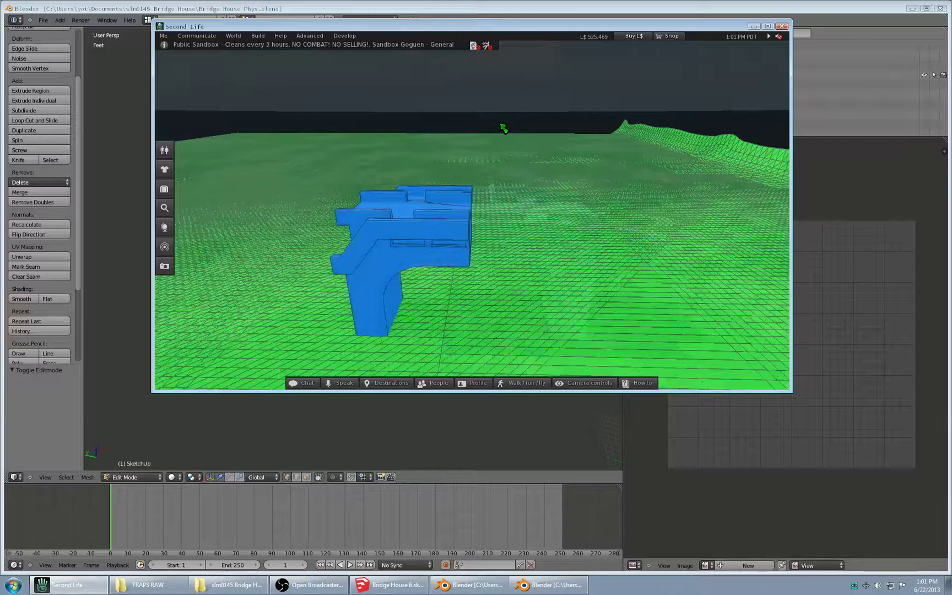
scroll(464, 278, down, 3)
scroll(464, 278, up, 5)
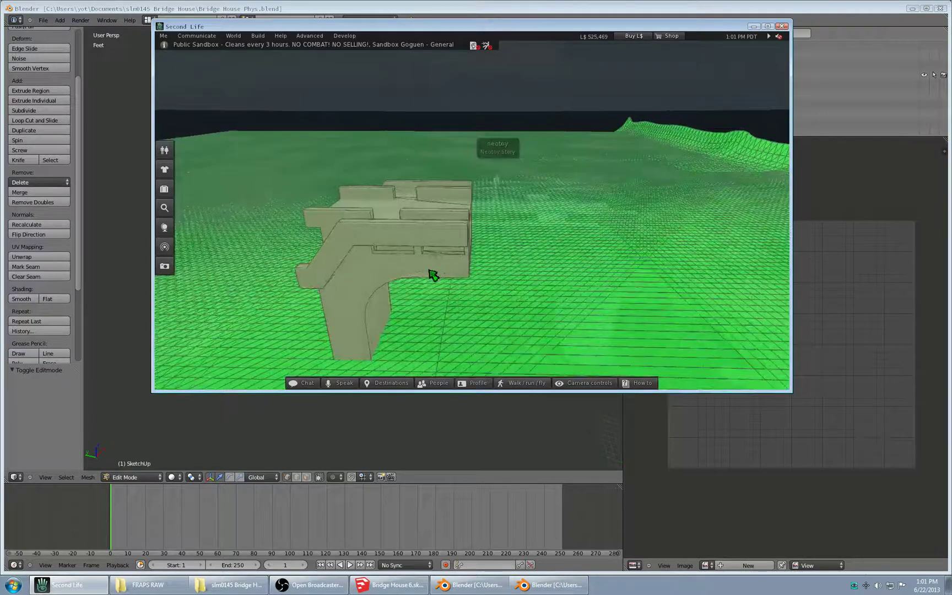
ctrl+alt+drag(429, 271, 479, 220)
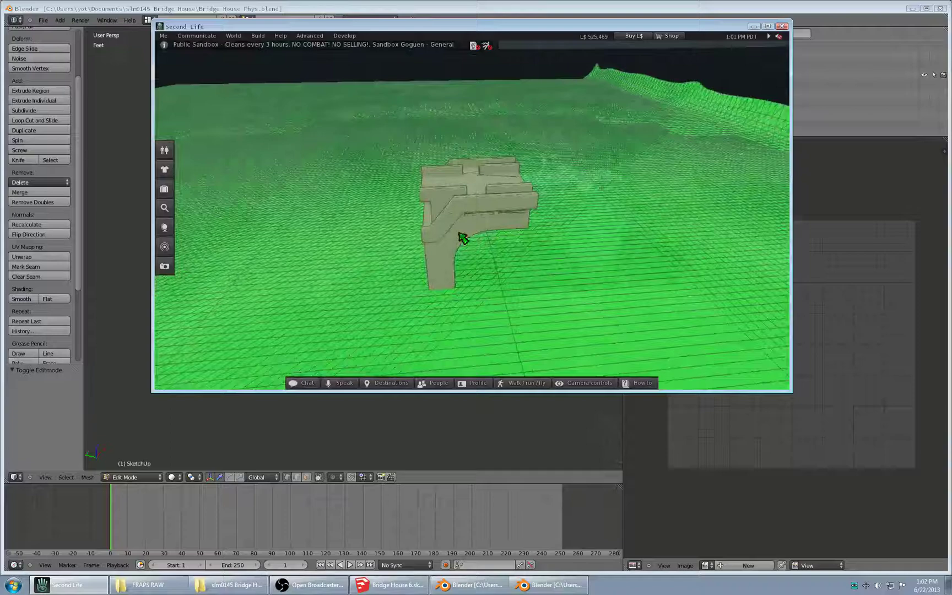
Step: Duplicate the visible bridge half to X 146 and rotate the copy to 270° about Z
right_click(466, 223)
click(477, 232)
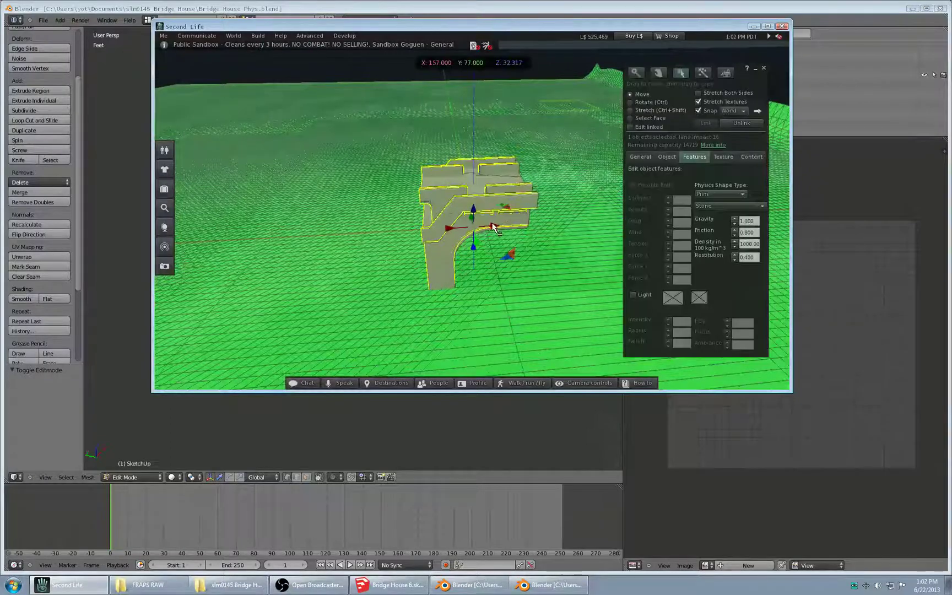
shift+drag(493, 227, 406, 160)
key(ctrl)
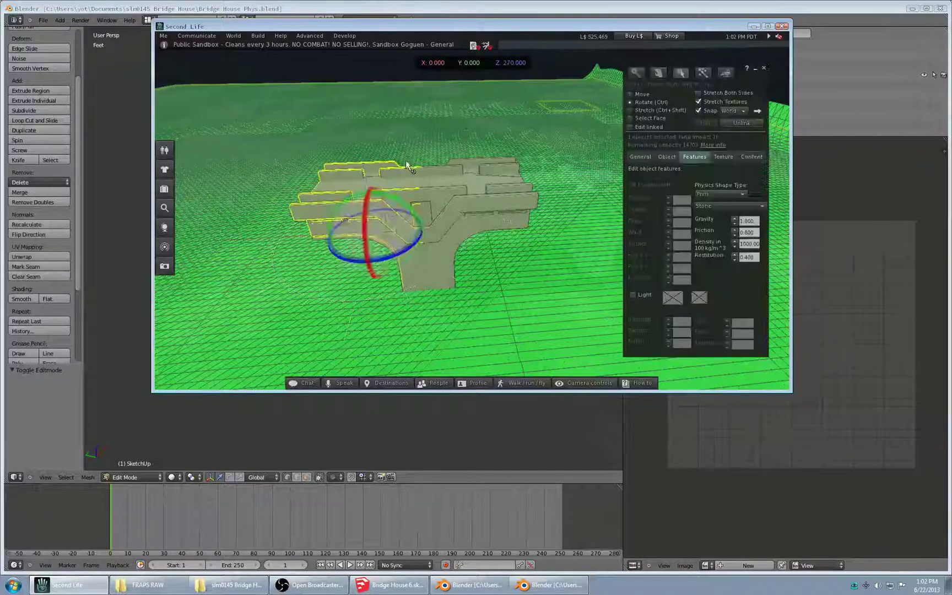
Step: Set the copied bridge half's physics shape type to Convex Hull, close its properties, and inspect its hull up close
click(721, 195)
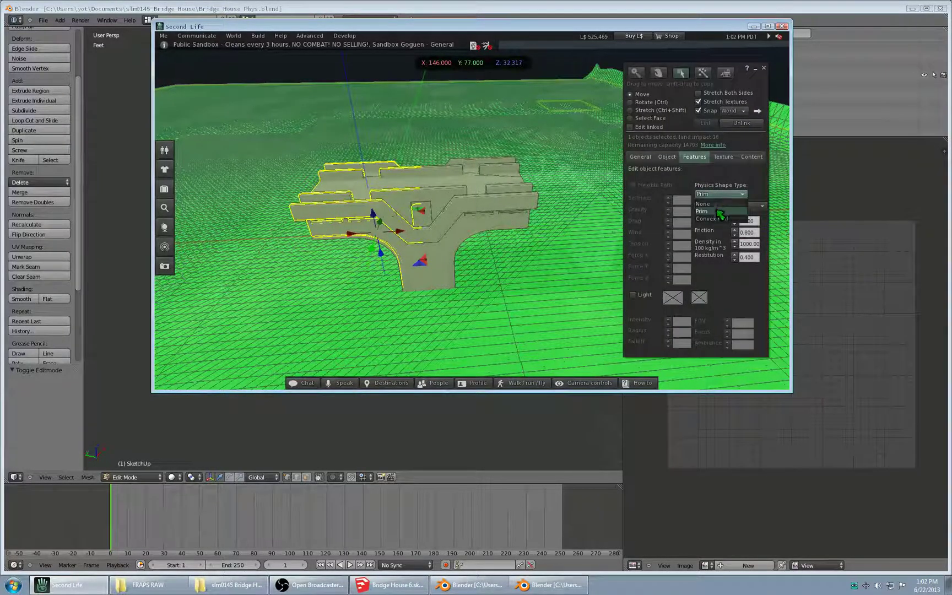
click(714, 219)
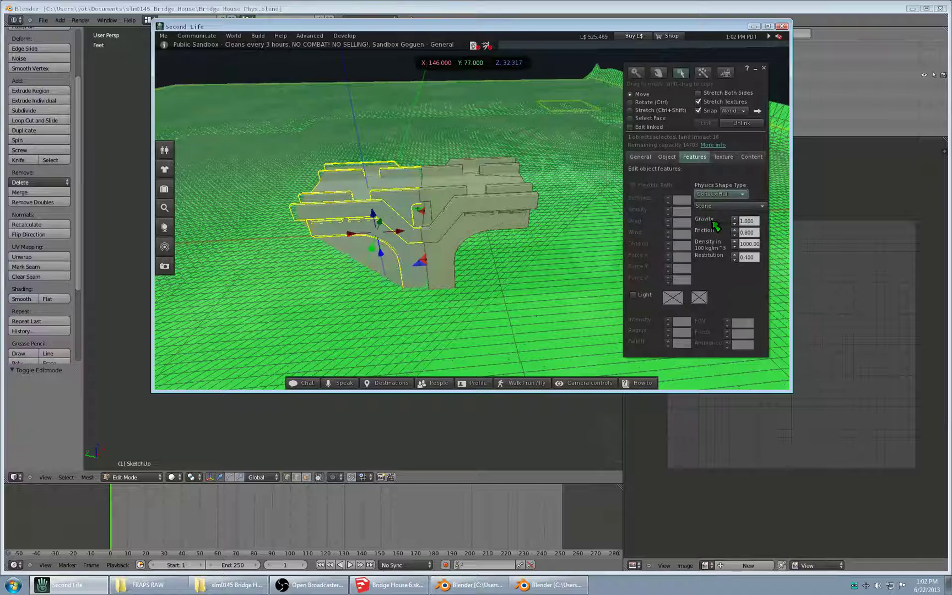
click(764, 68)
ctrl+alt+drag(431, 168, 468, 191)
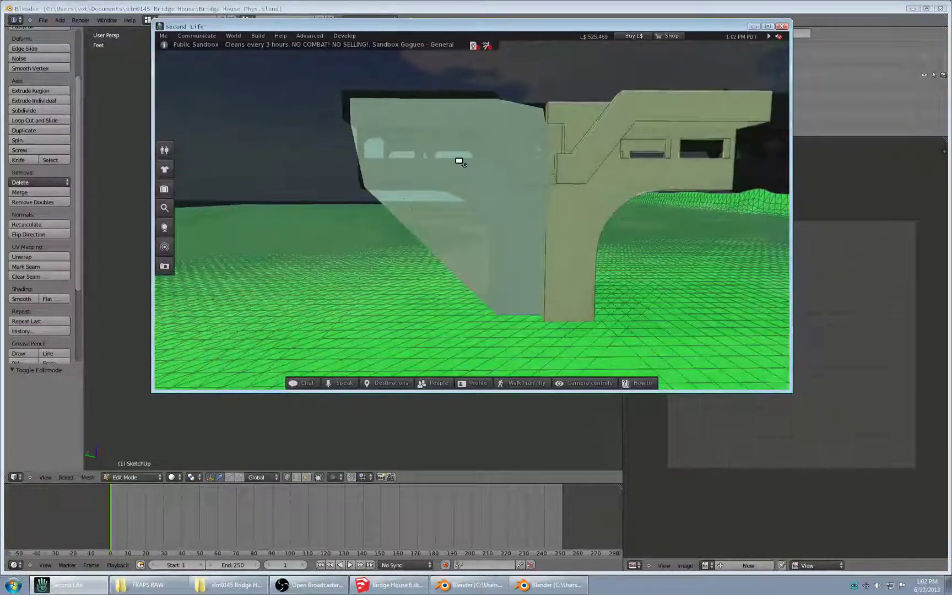
Step: Set the Convex Hull bridge half's physics shape type to Prim, keep Stone as its material, and close its properties
ctrl+alt+drag(413, 169, 573, 210)
ctrl+alt+drag(434, 207, 498, 217)
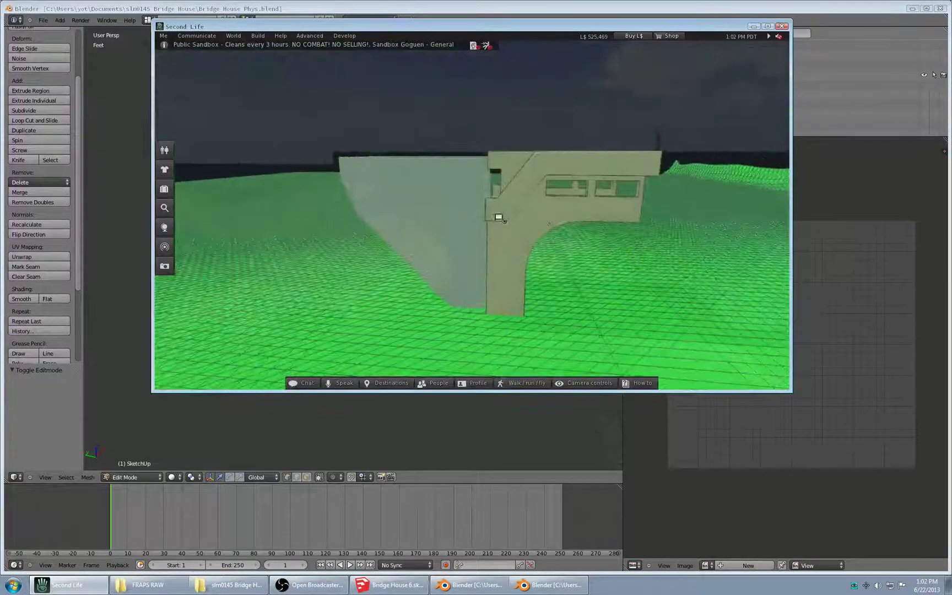
ctrl+alt+drag(555, 209, 472, 216)
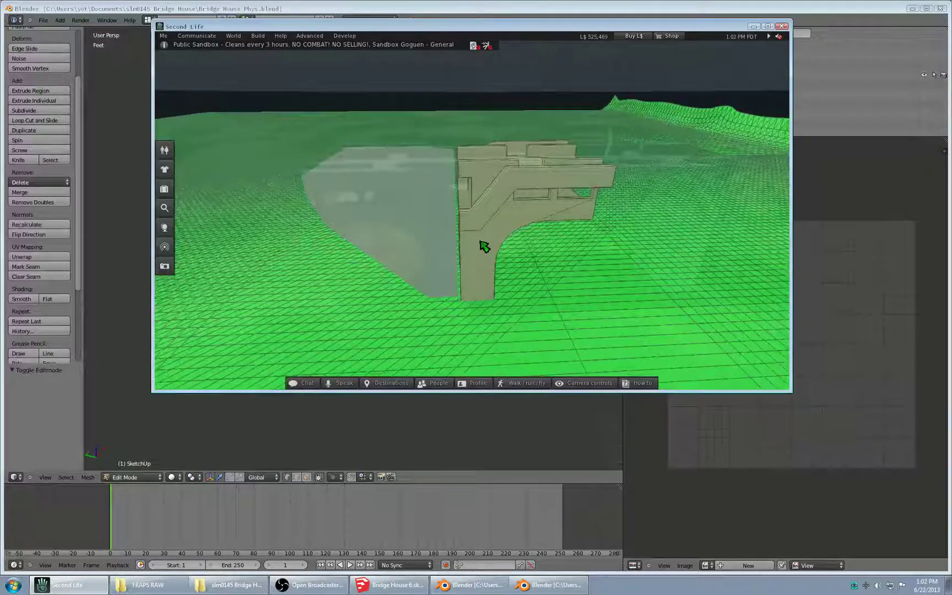
right_click(413, 241)
click(438, 254)
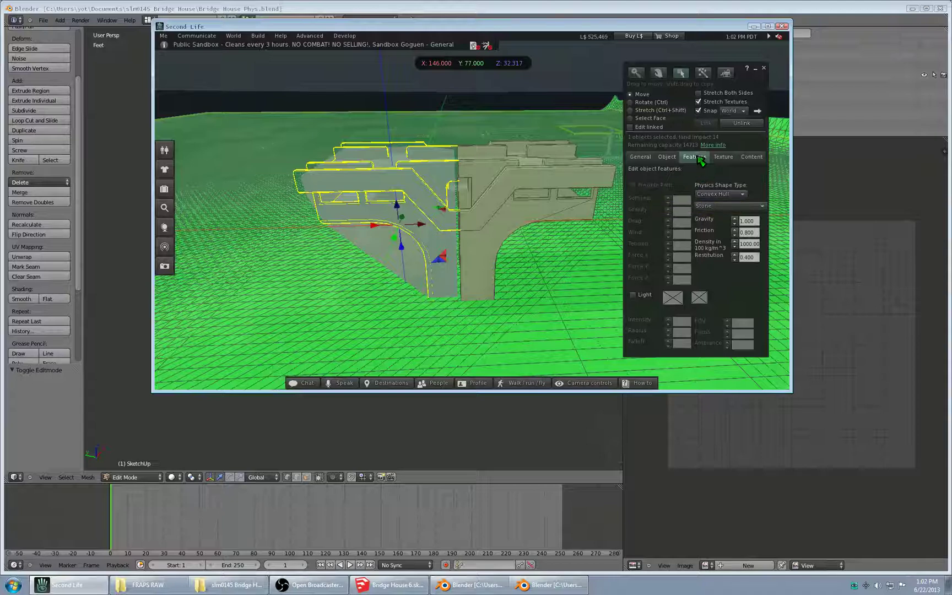
click(742, 194)
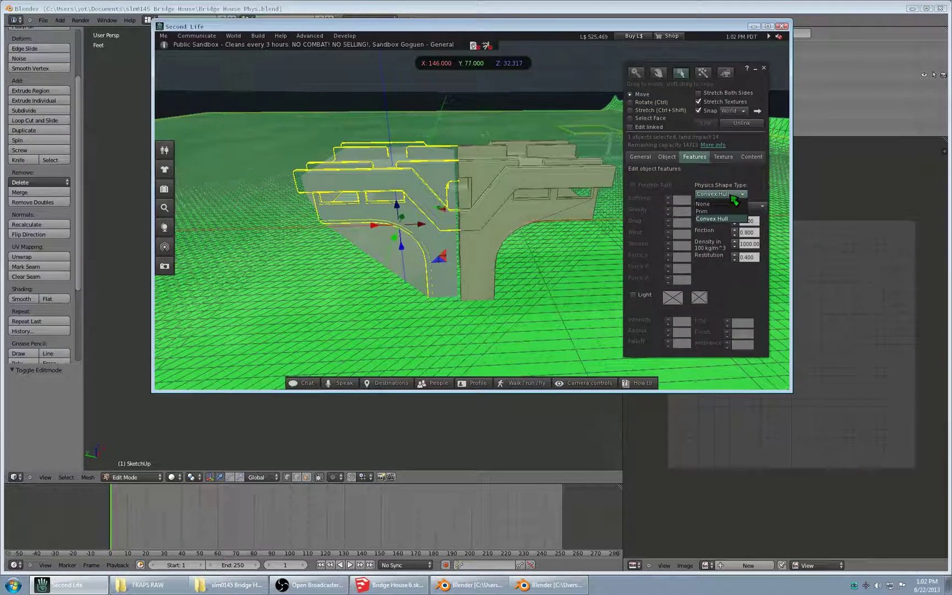
click(705, 211)
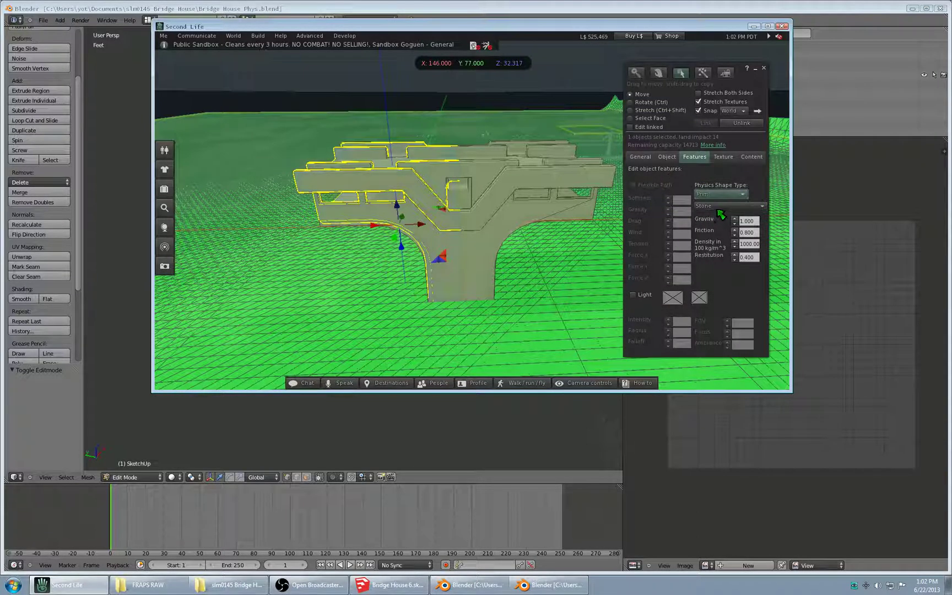
click(720, 206)
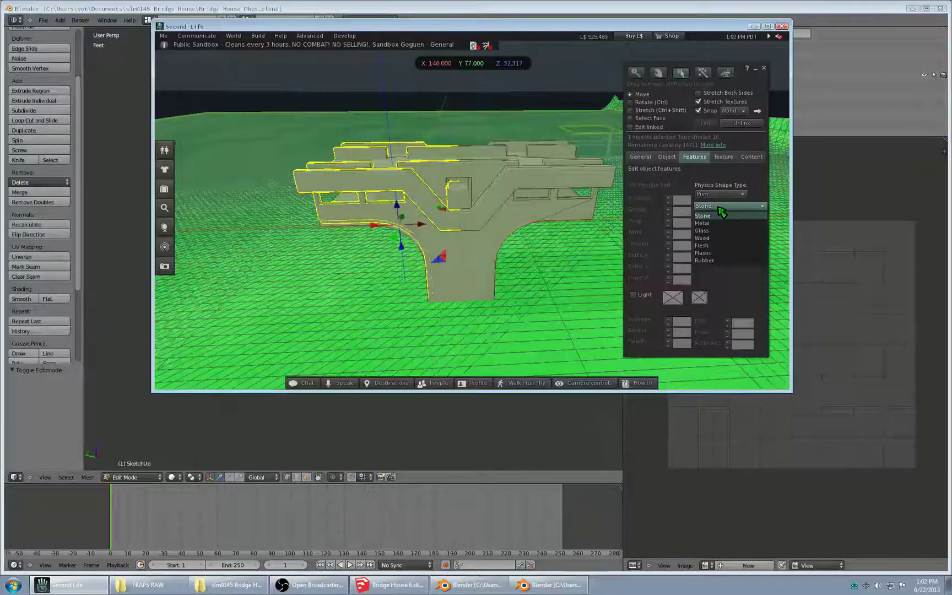
click(720, 212)
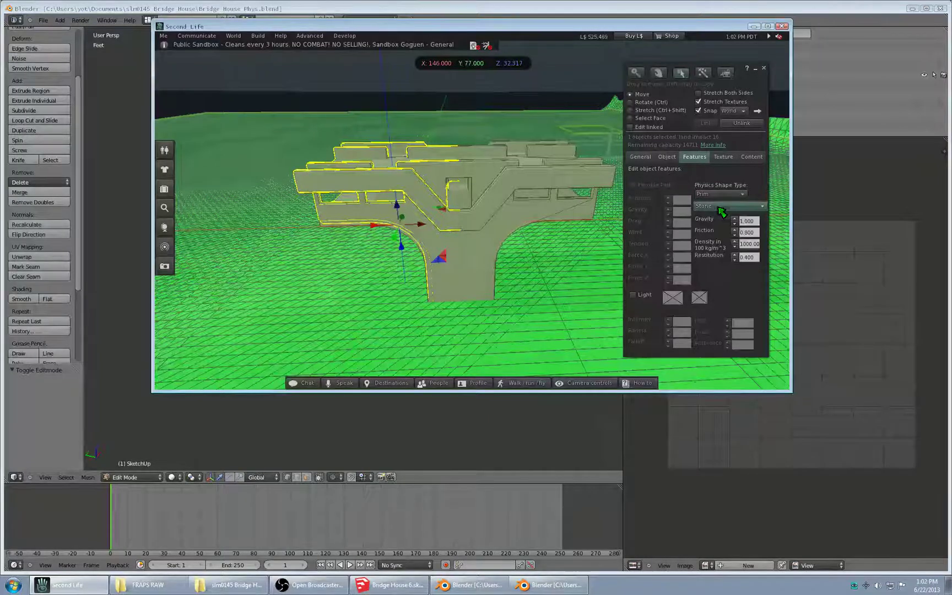
click(764, 69)
alt+drag(576, 216, 474, 215)
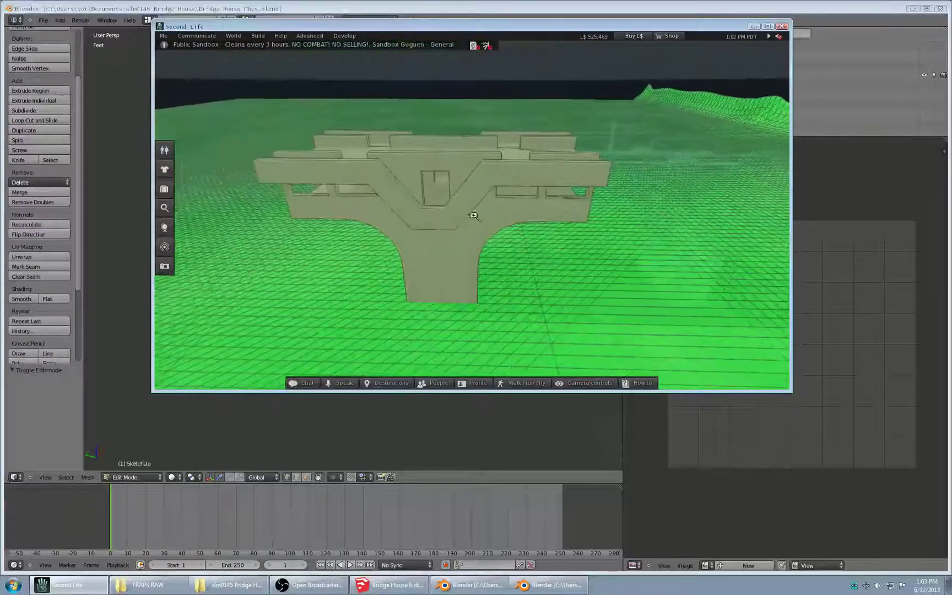
right_click(684, 189)
click(467, 186)
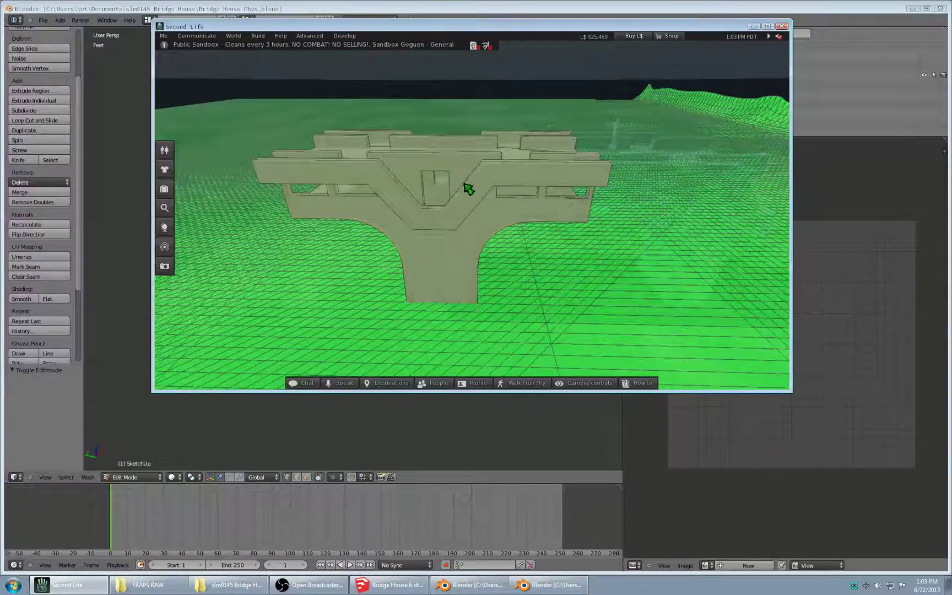
click(347, 36)
mouse_move(371, 88)
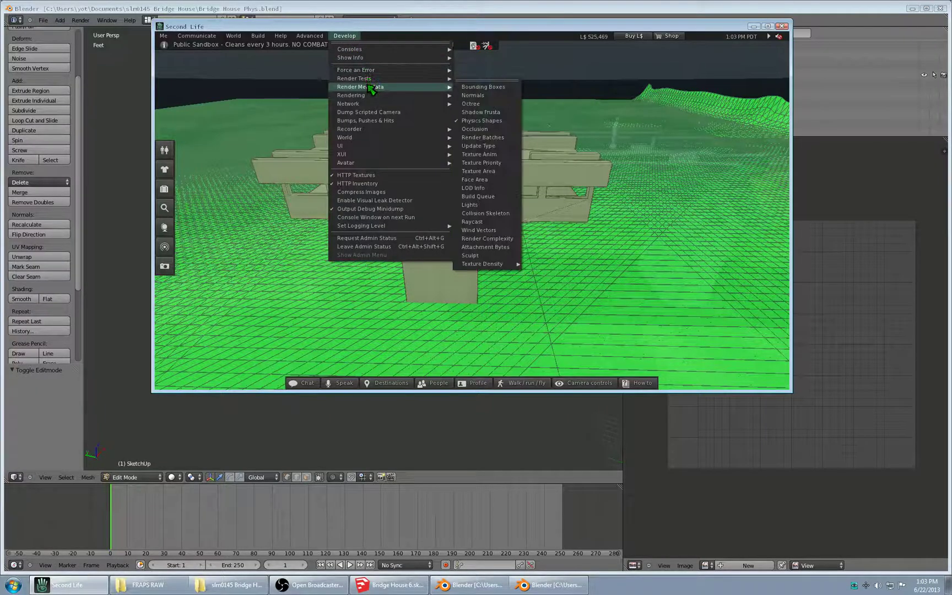
click(686, 255)
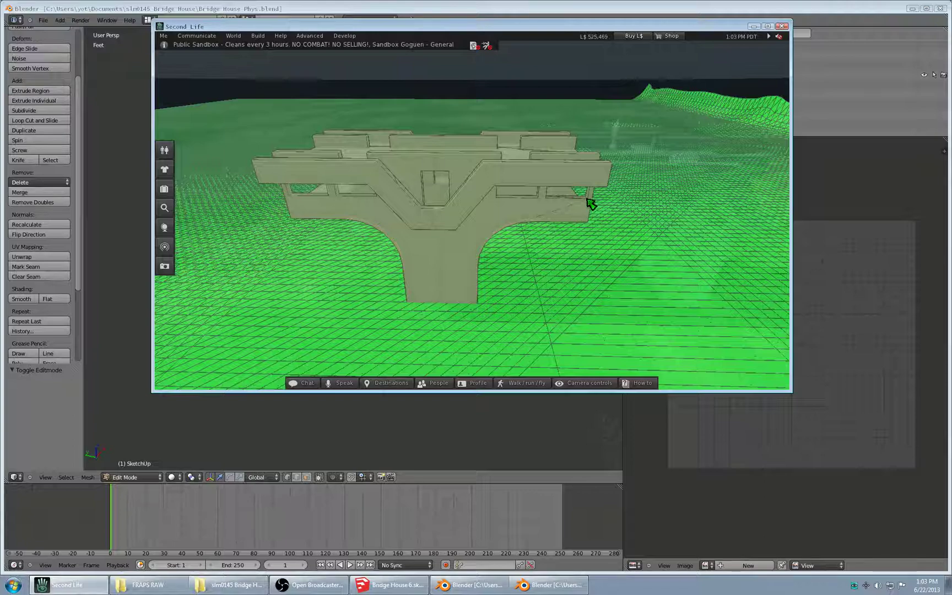
Step: Walk the avatar along the bridge deck to test its collision surface with the physics shapes displayed
key(m)
scroll(471, 211, down, 3)
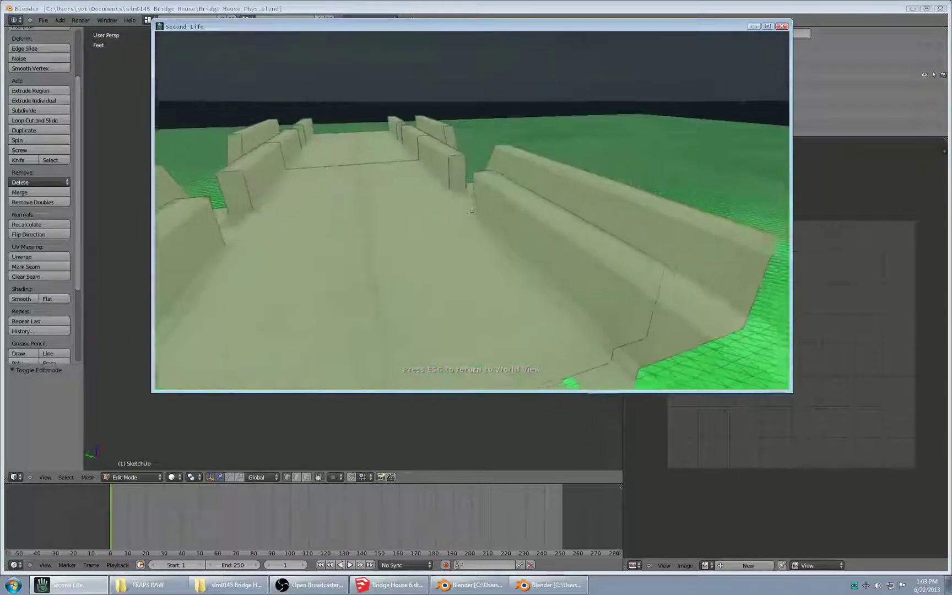
key(w)
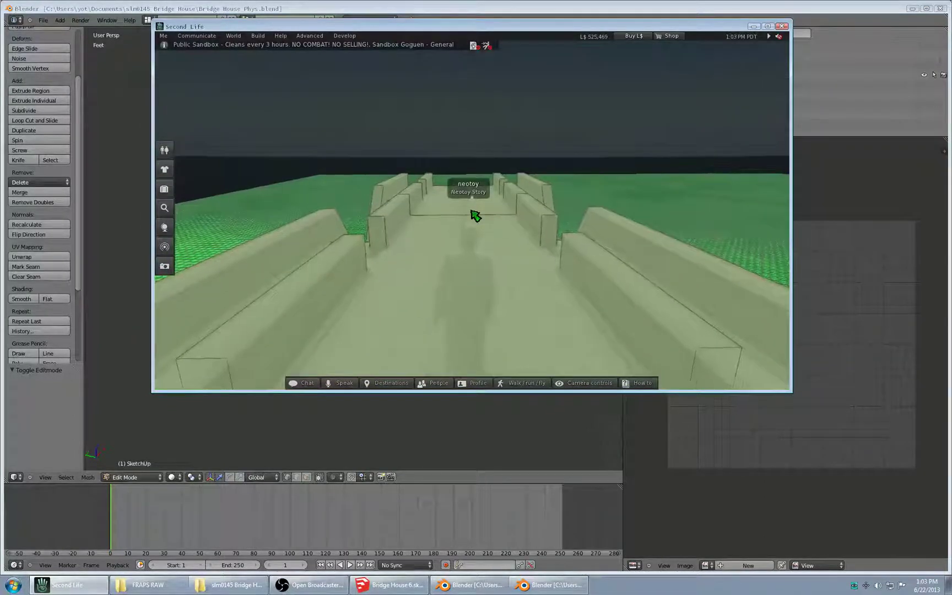
key(a)
key(w)
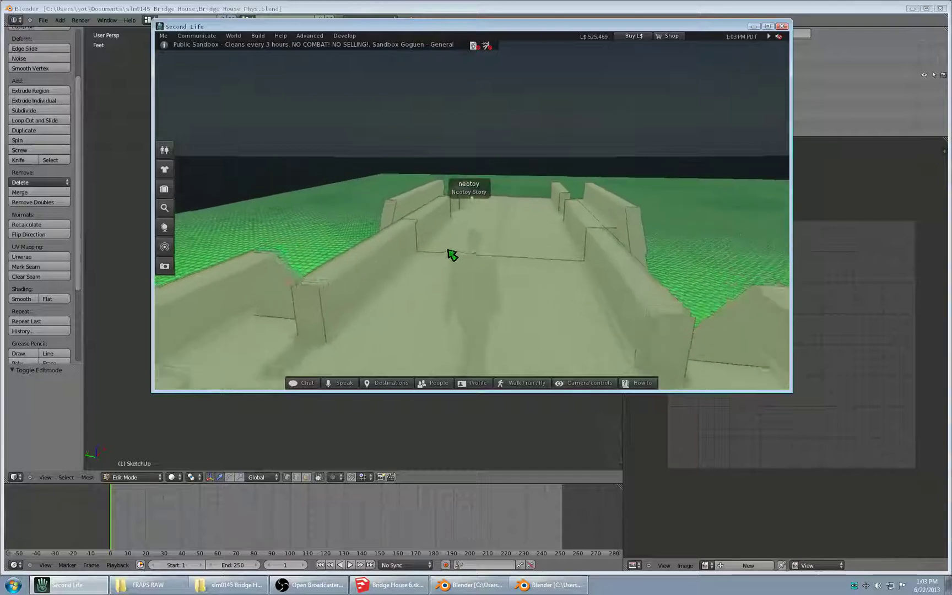
key(a)
Step: Seat the avatar on the bridge section below the deck edge, view it from the end, and stand the avatar up
ctrl+alt+drag(455, 281, 413, 262)
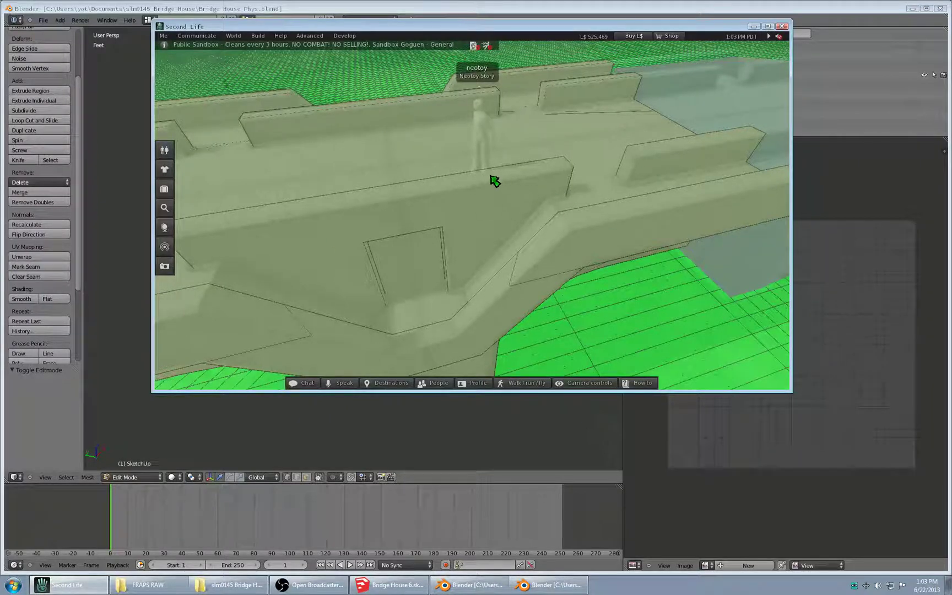
right_click(495, 181)
click(527, 216)
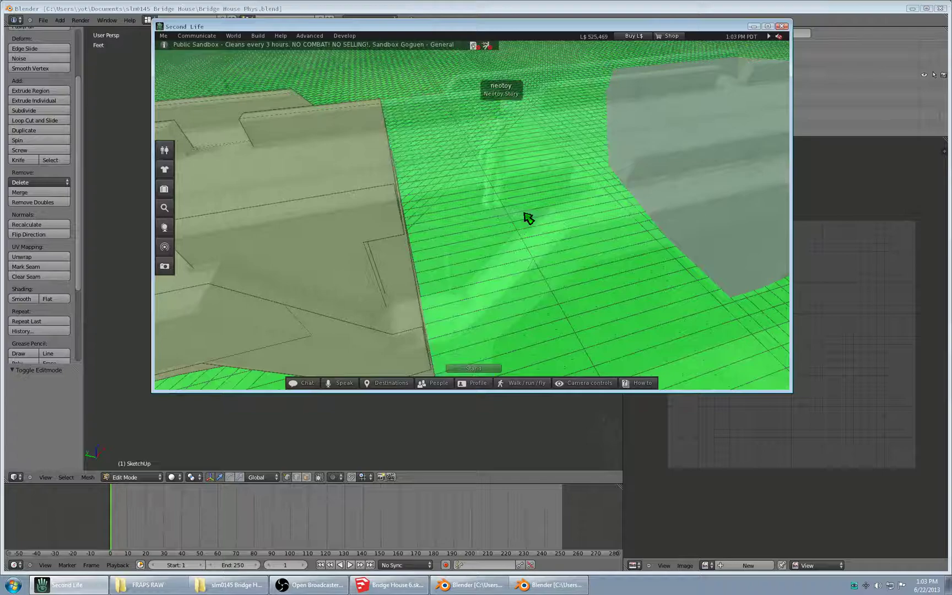
ctrl+alt+drag(406, 186, 408, 149)
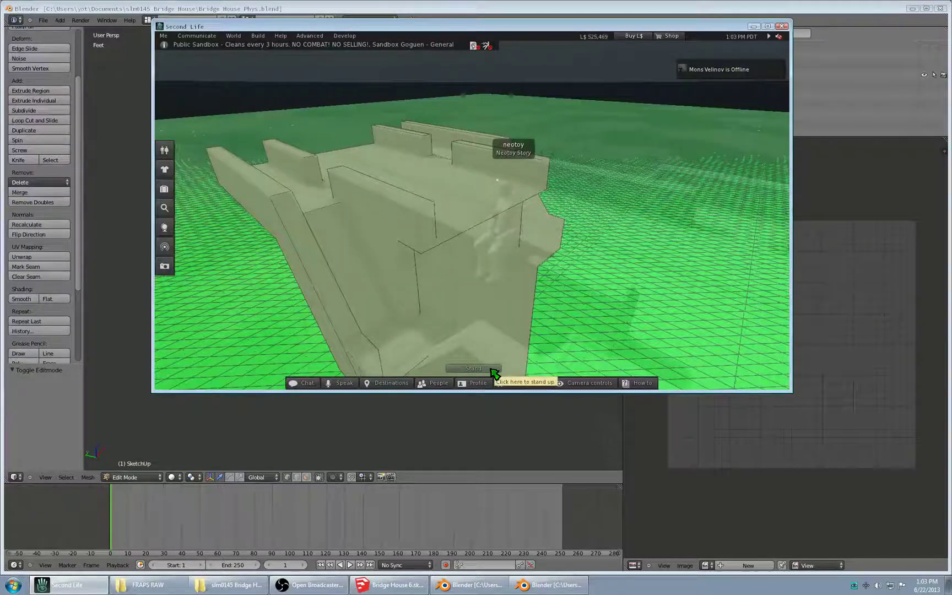
click(492, 370)
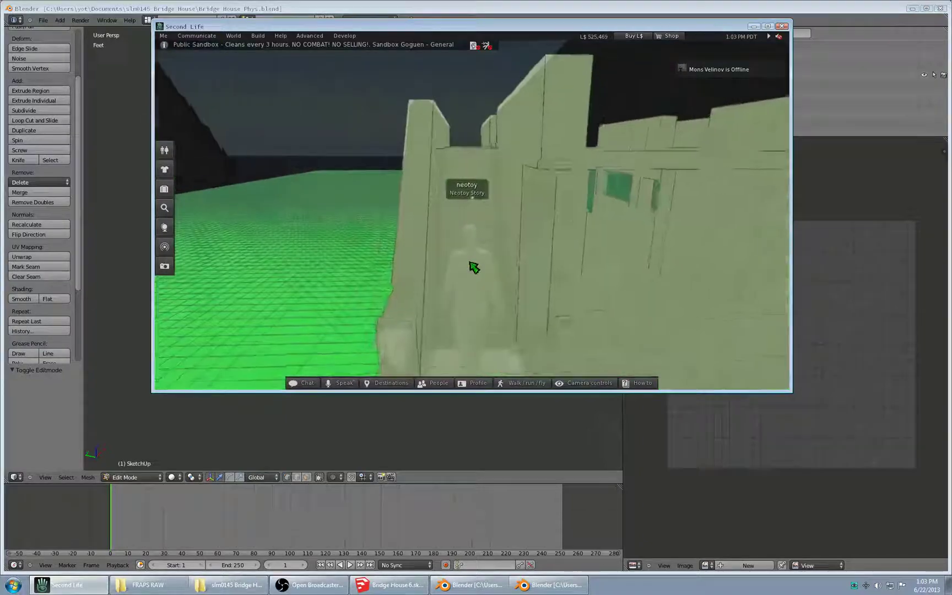
Step: Walk the avatar further along the bridge and turn off the Physics Shapes render metadata
key(Up)
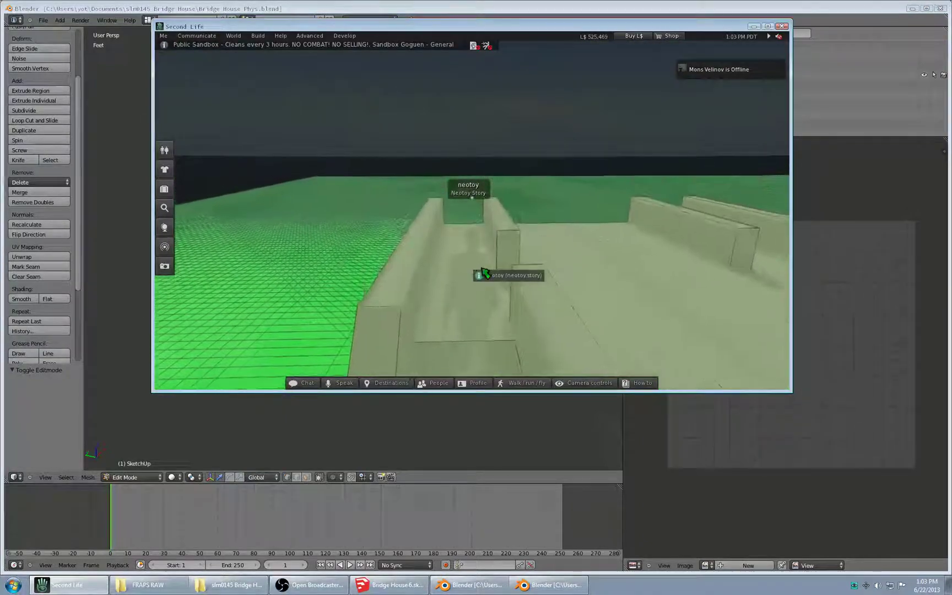
key(Right)
key(Right)
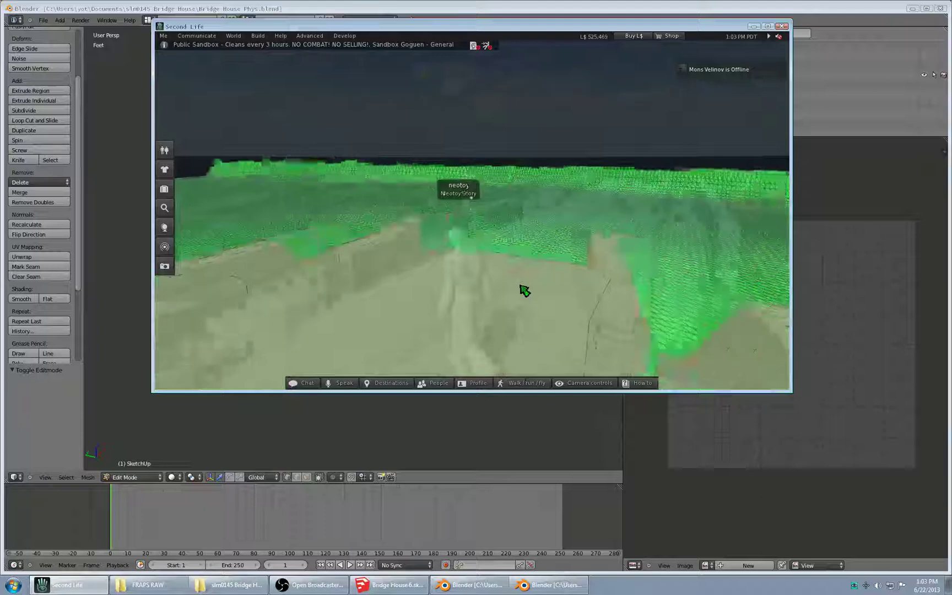
click(344, 35)
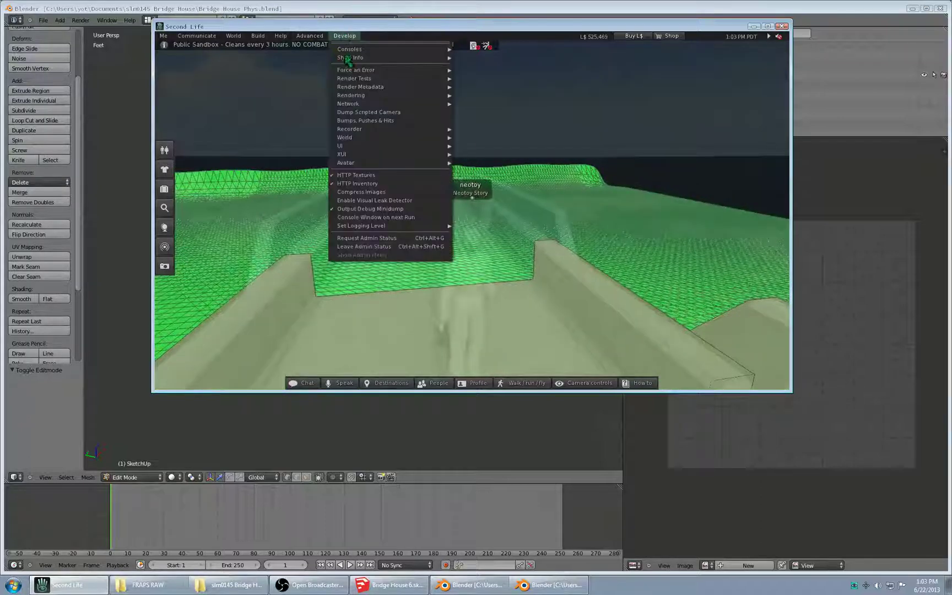
mouse_move(374, 93)
click(489, 128)
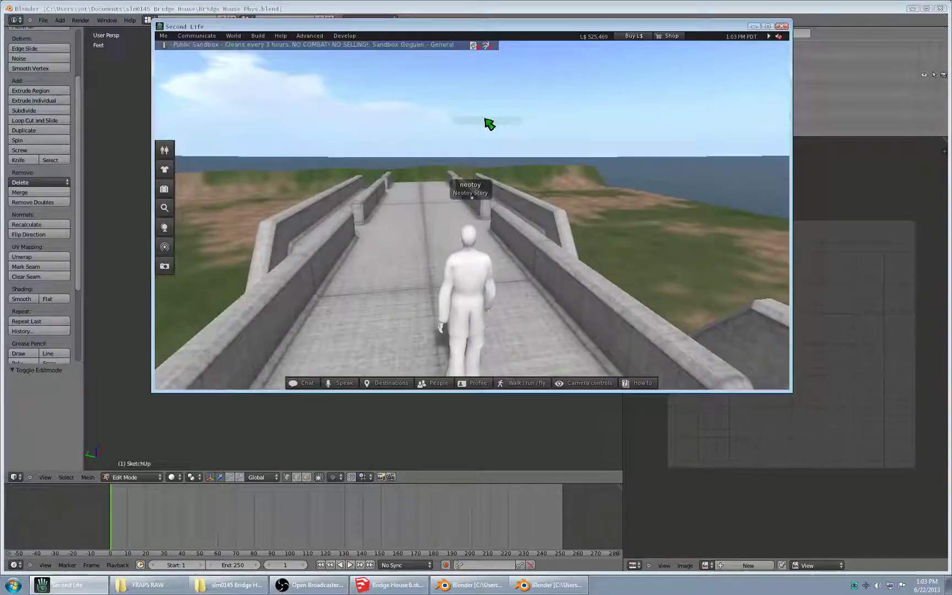
Step: Walk the avatar along the textured bridge deck, turn it around, and examine the whole bridge from outside
key(Up)
key(Left)
scroll(470, 248, down, 3)
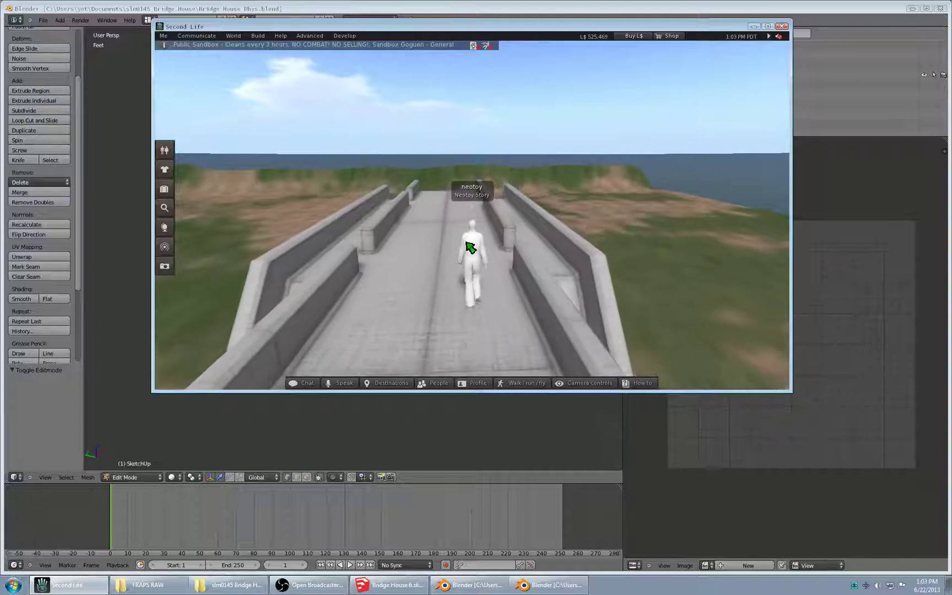
key(Left)
key(Left)
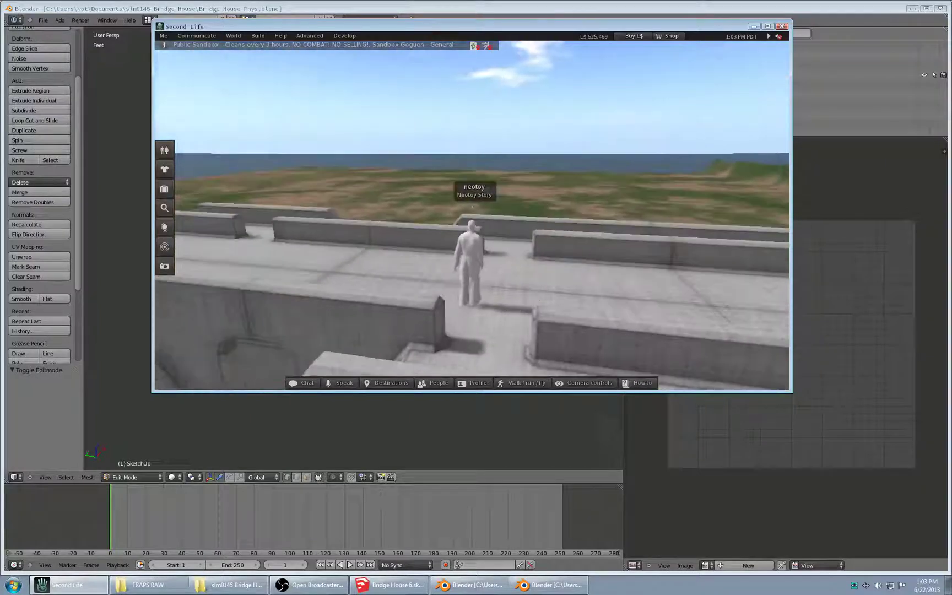
alt+drag(499, 298, 472, 215)
alt+drag(375, 231, 456, 225)
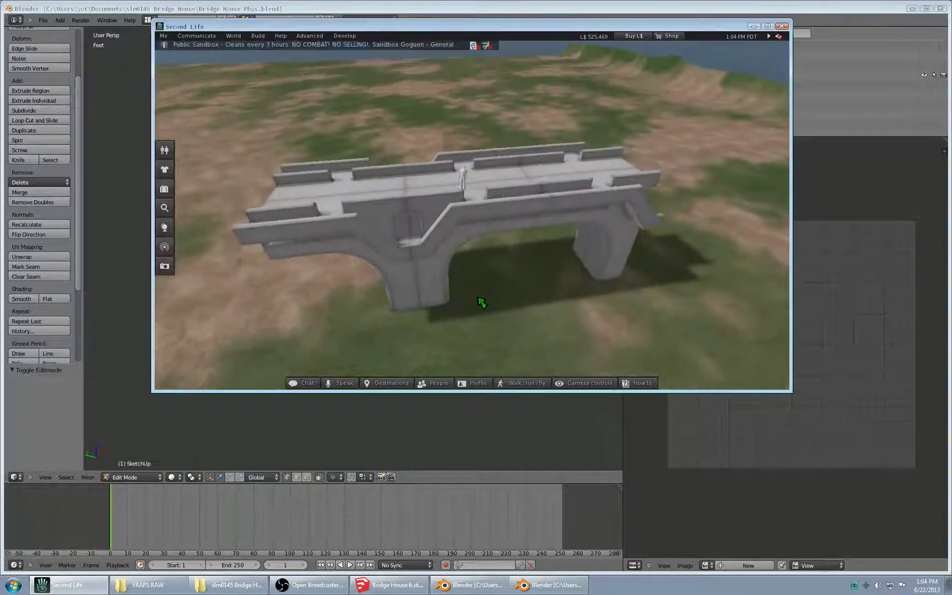